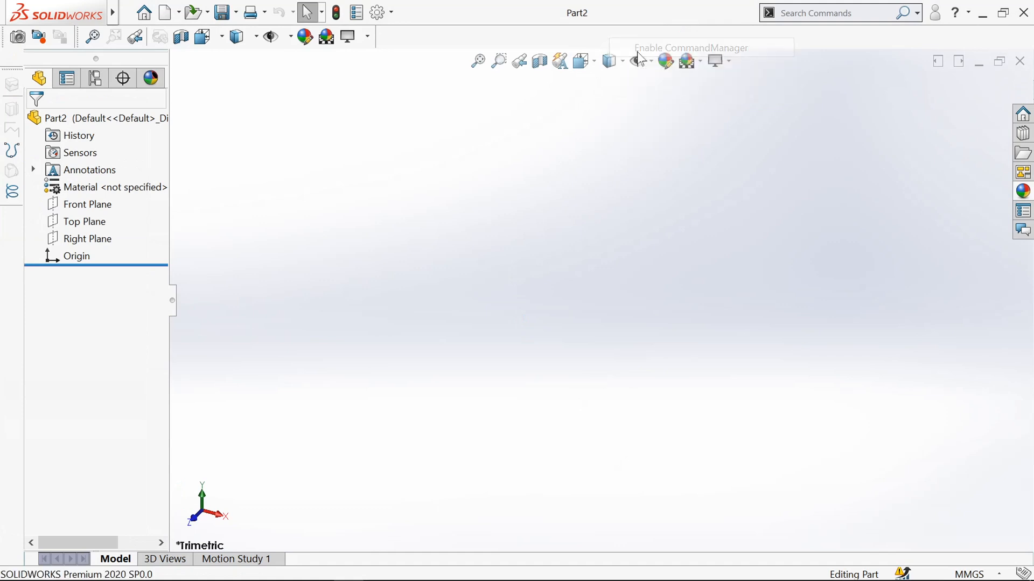
Step: Start a new sketch on the Front Plane
click(67, 122)
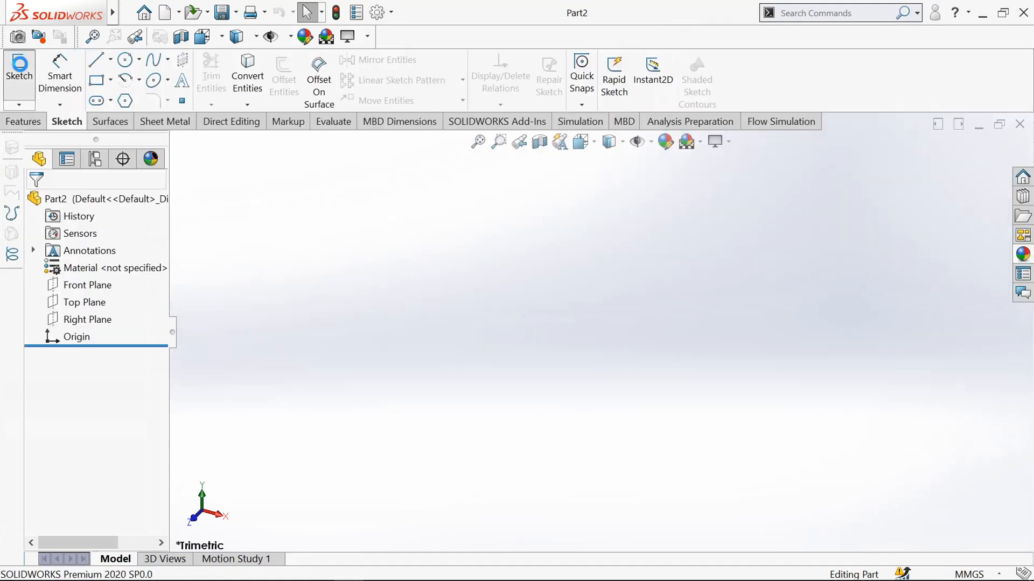
click(19, 68)
click(468, 216)
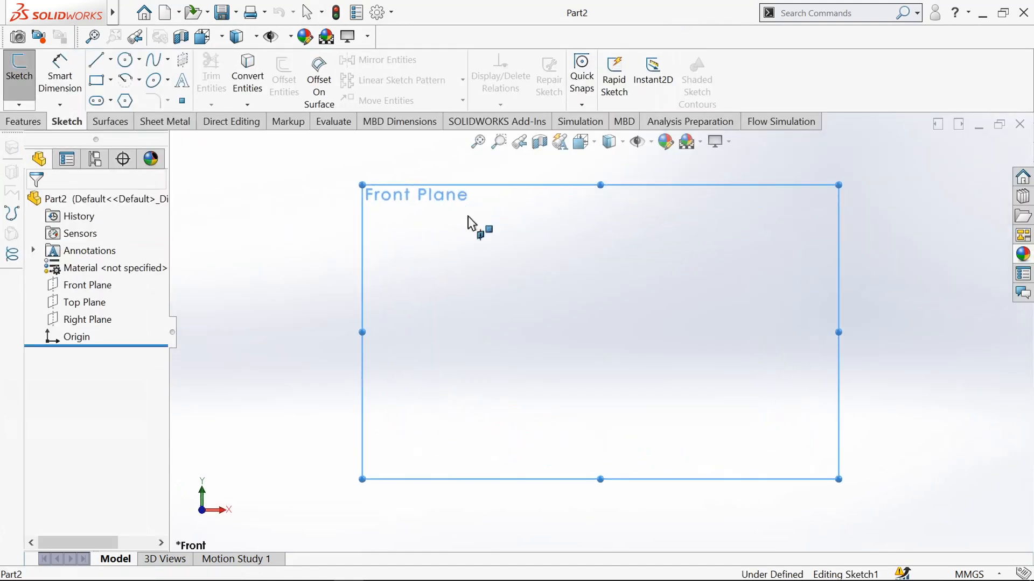
Step: Sketch two concentric circles centred on the origin, with radii of about 31 mm and about 22 mm
click(126, 61)
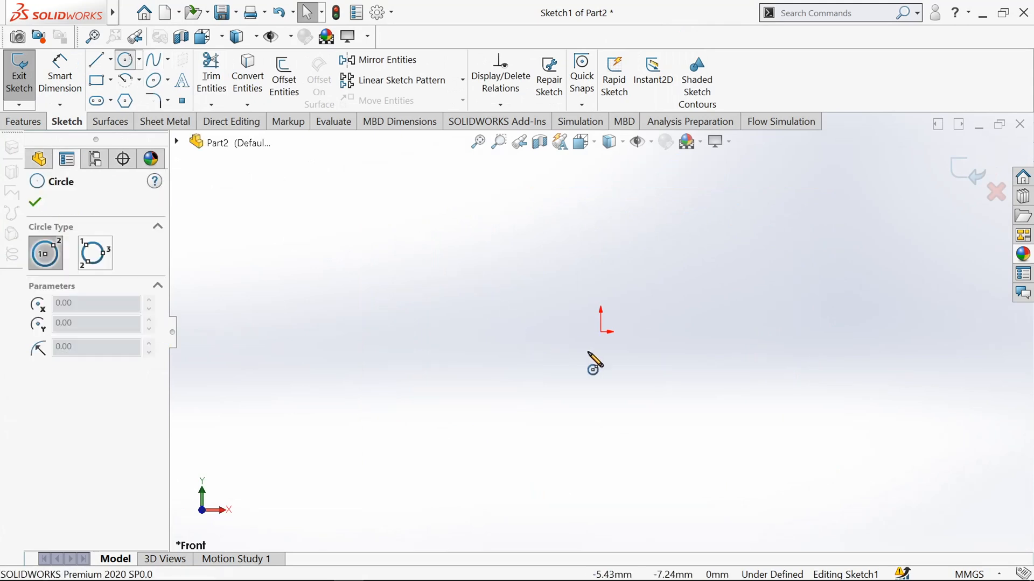
drag(600, 332, 634, 423)
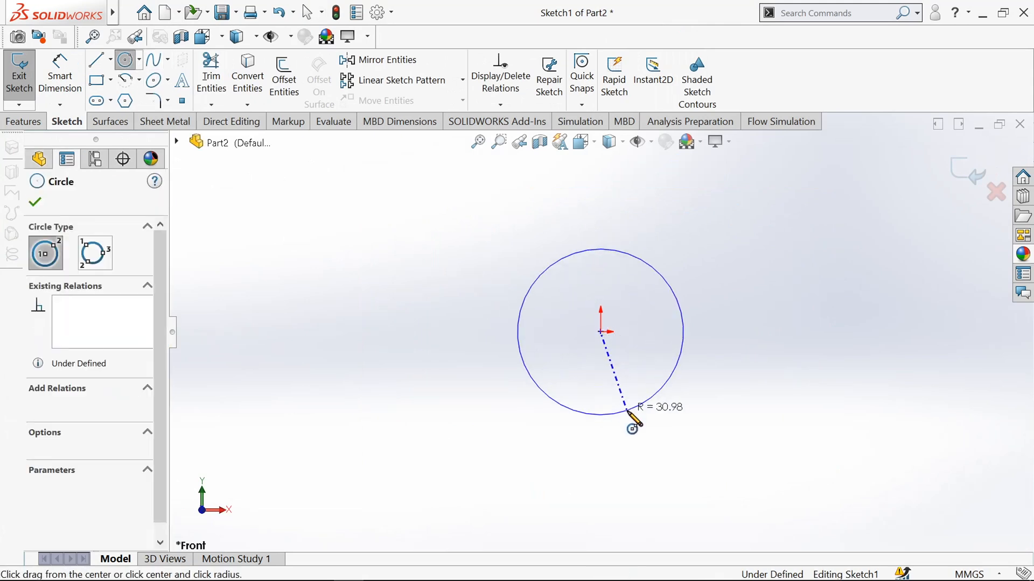
click(600, 332)
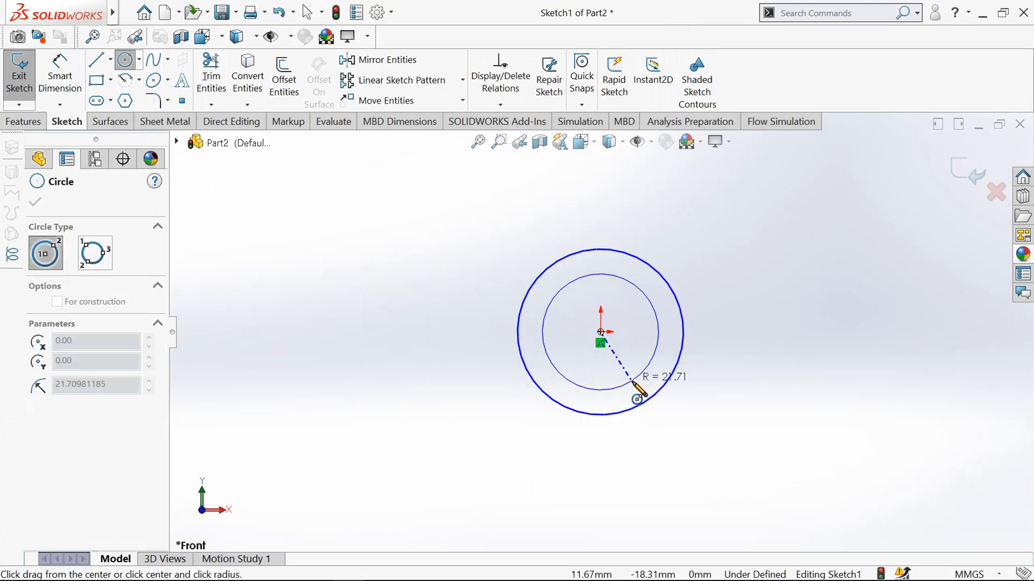
click(632, 382)
scroll(631, 381, up, 2)
scroll(708, 302, down, 2)
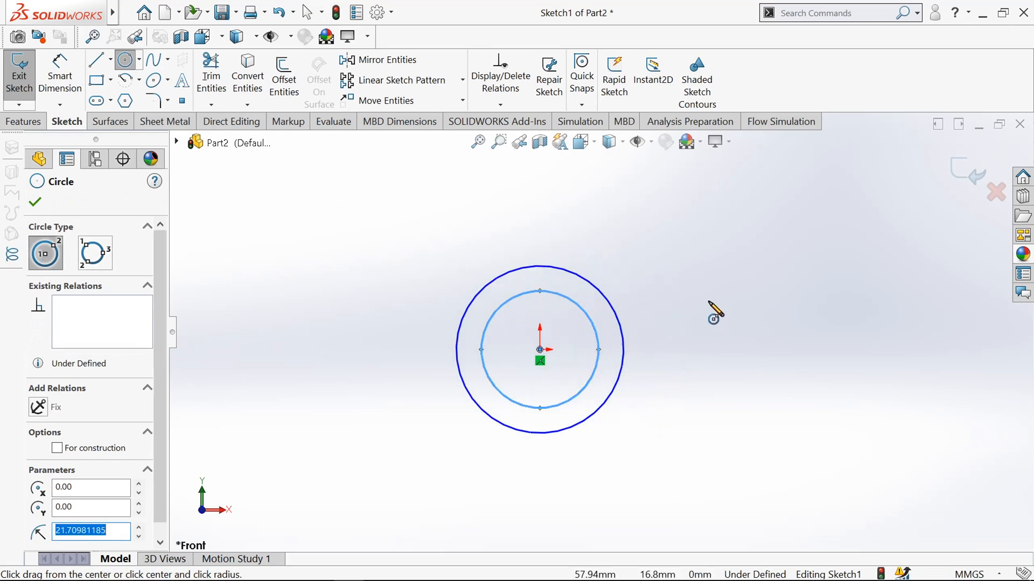
Step: Sketch a horizontal line about 145 mm long running right from the outer circle's lowest point, tangent to the circle
scroll(708, 301, up, 2)
key(l)
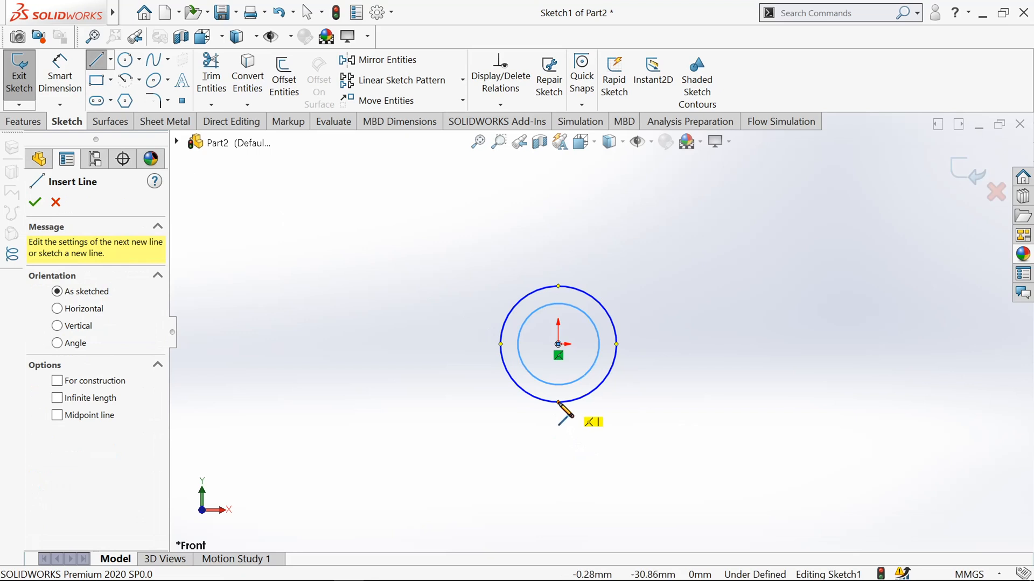
click(558, 403)
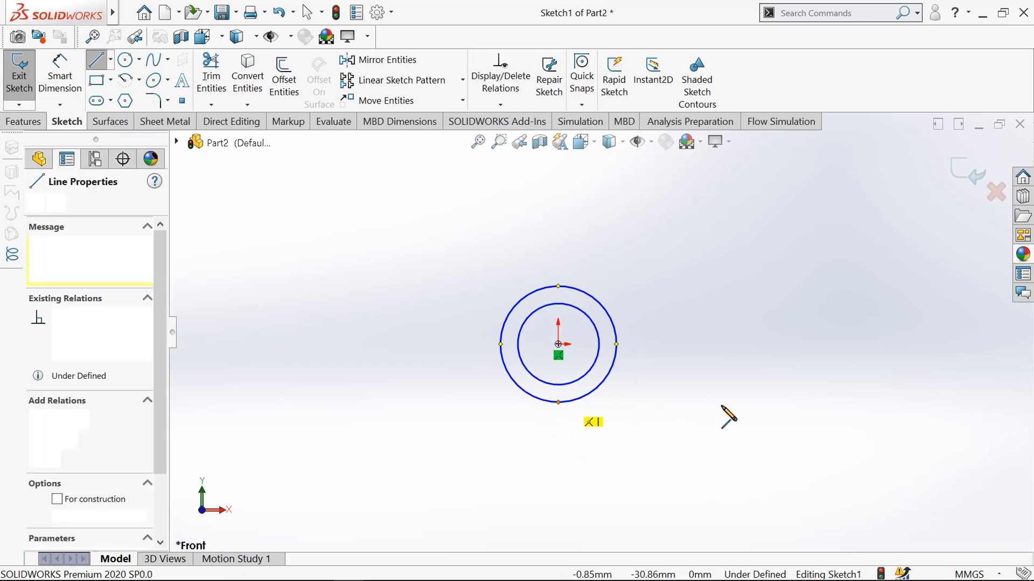
click(832, 404)
scroll(835, 410, up, 2)
scroll(834, 377, down, 1)
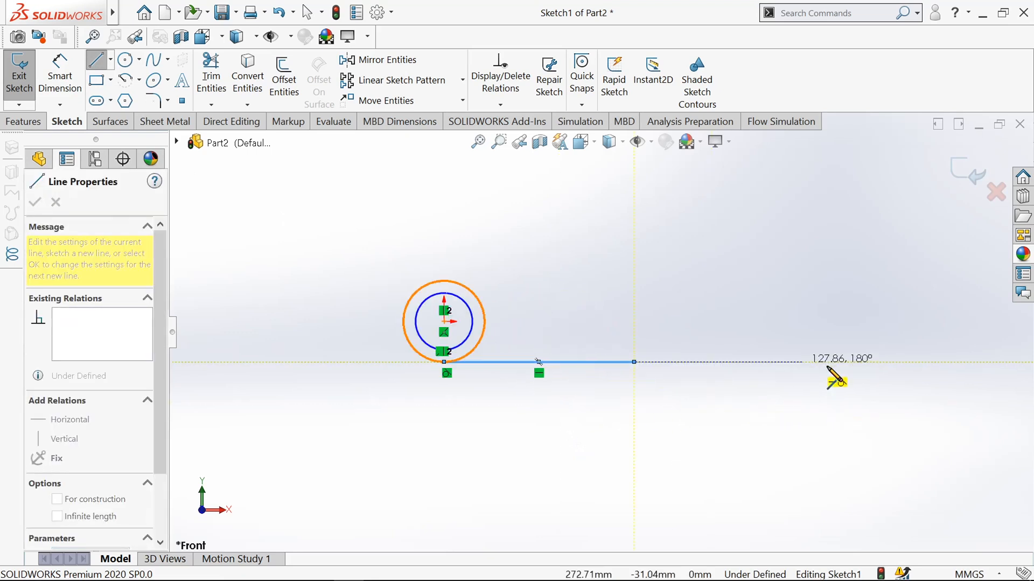
key(Escape)
scroll(498, 289, down, 3)
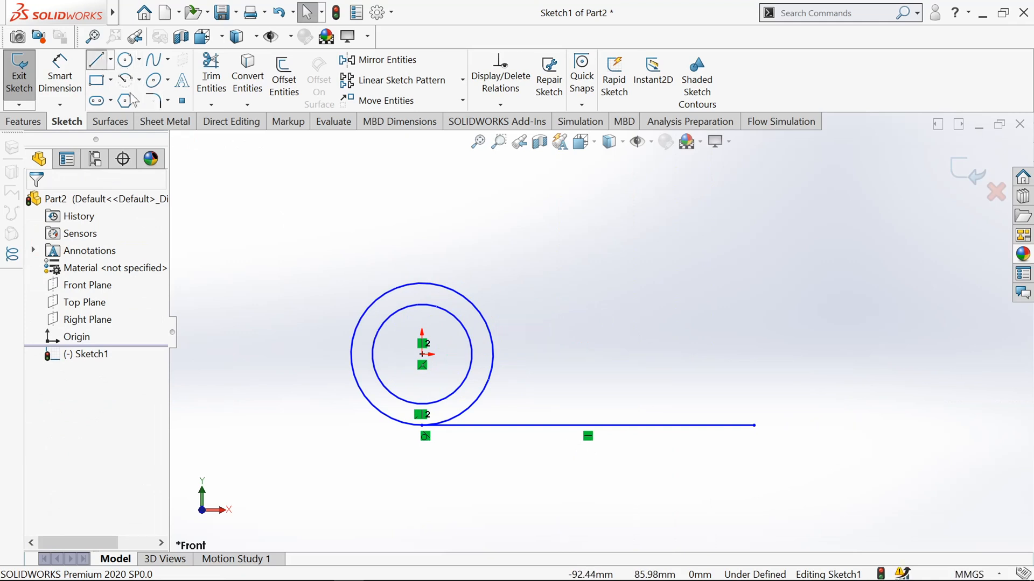
Step: Sketch a second horizontal line running right from the outer circle's right side, starting just below the centre height
key(l)
click(493, 358)
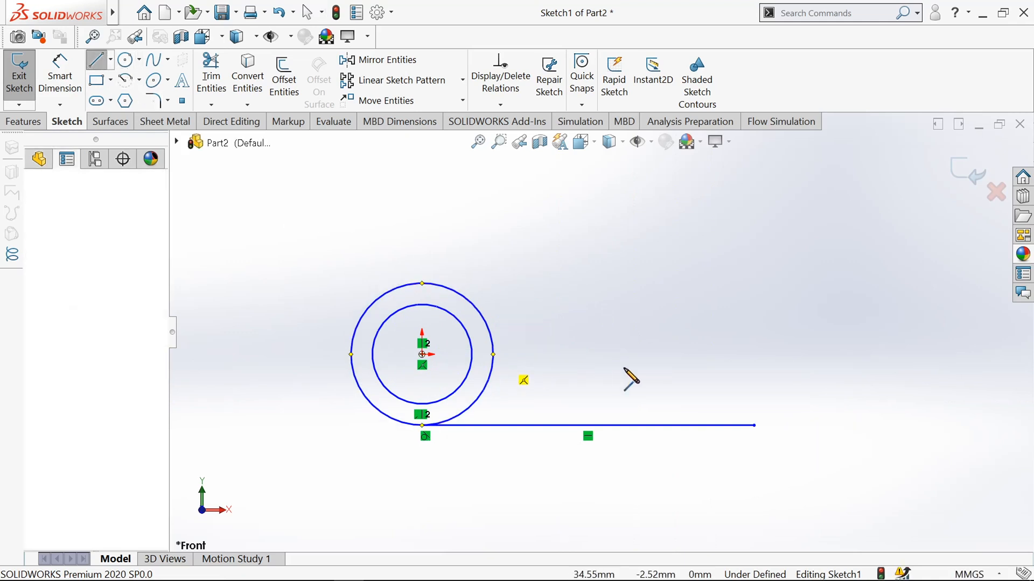
click(764, 360)
key(Escape)
scroll(762, 369, down, 2)
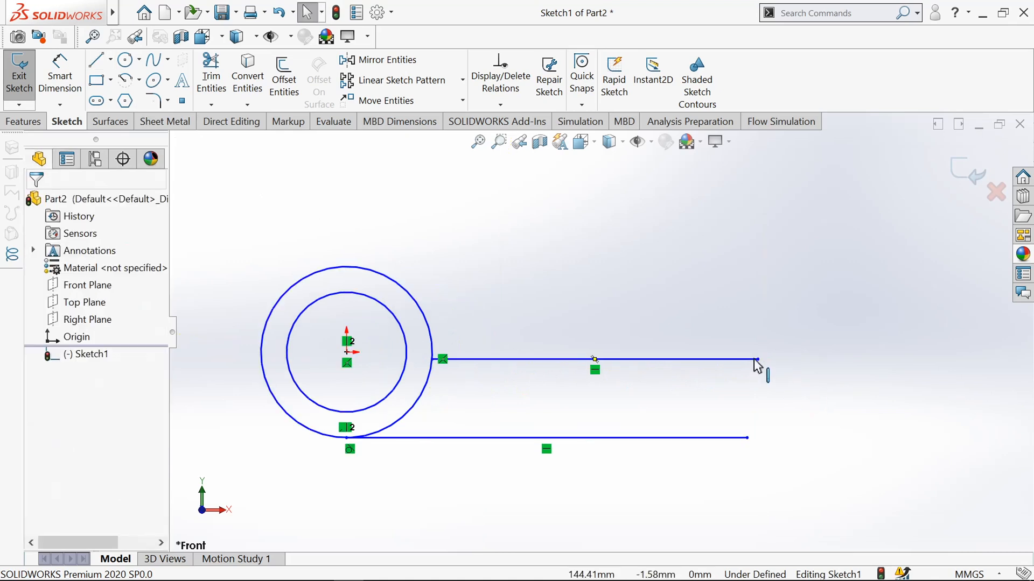
scroll(498, 279, up, 2)
Step: Sketch a horizontal centerline about 280 mm long through the origin, extending past both sides of the circles
click(109, 60)
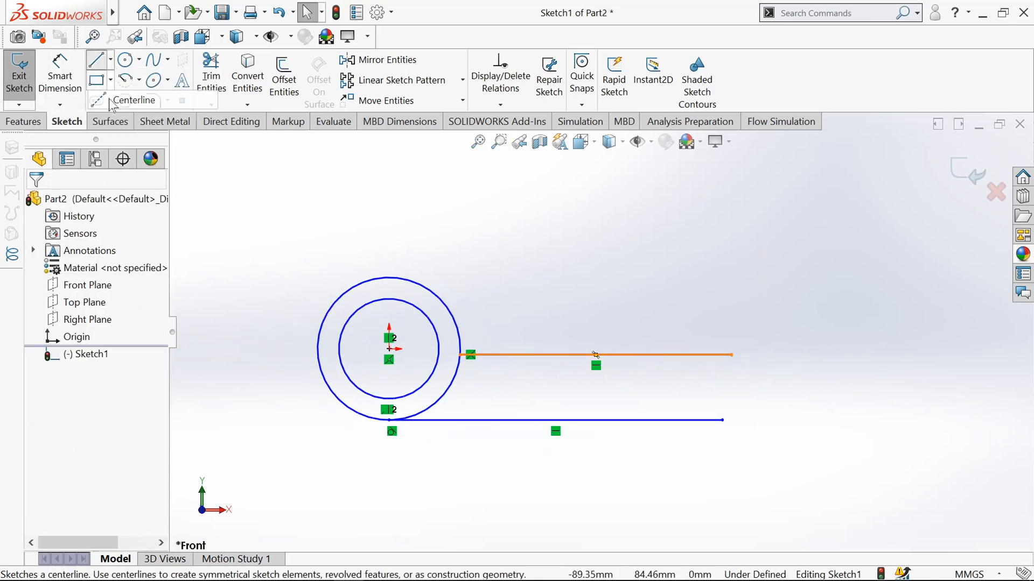
click(127, 97)
click(227, 349)
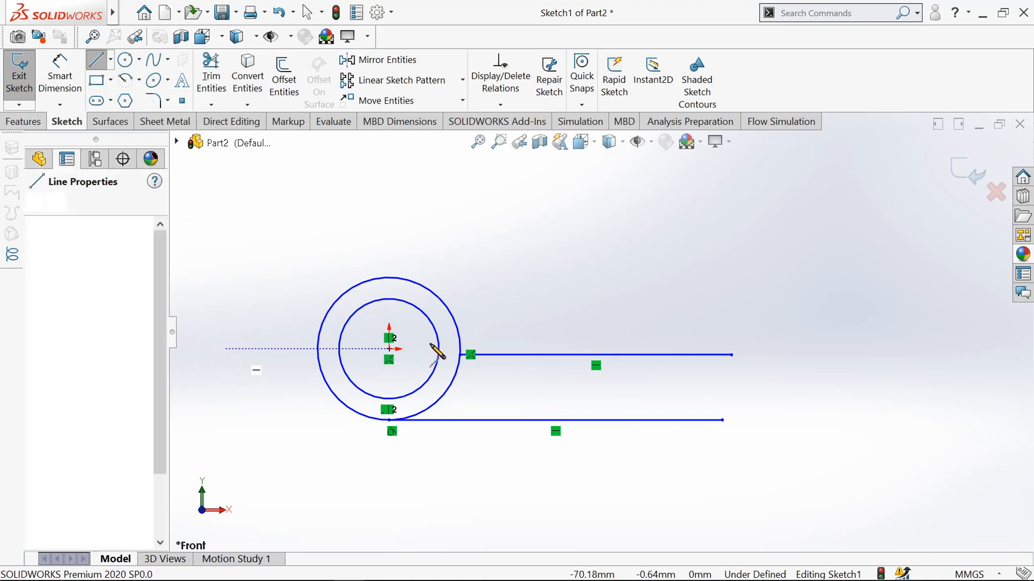
click(875, 349)
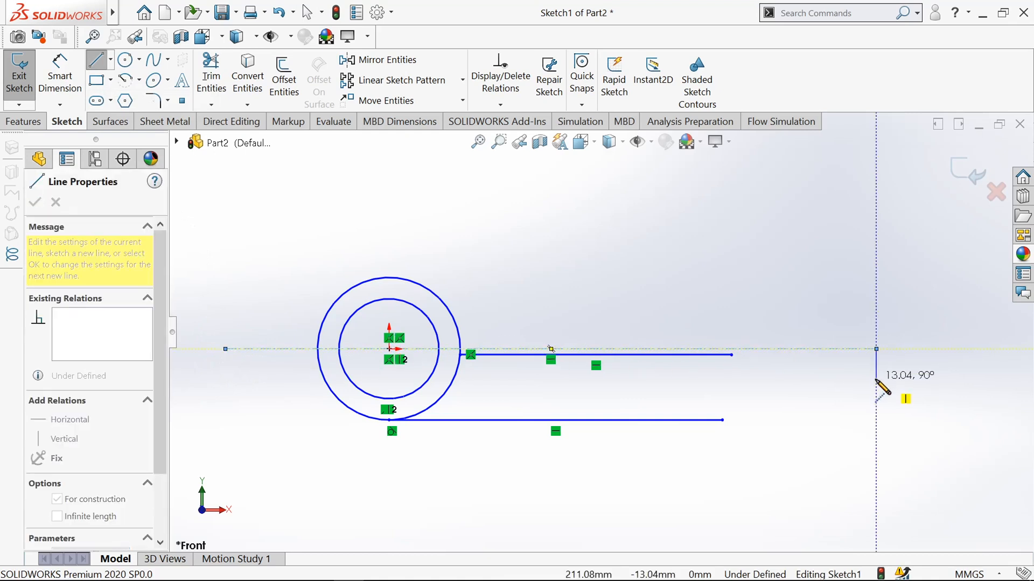
key(Escape)
scroll(802, 362, down, 1)
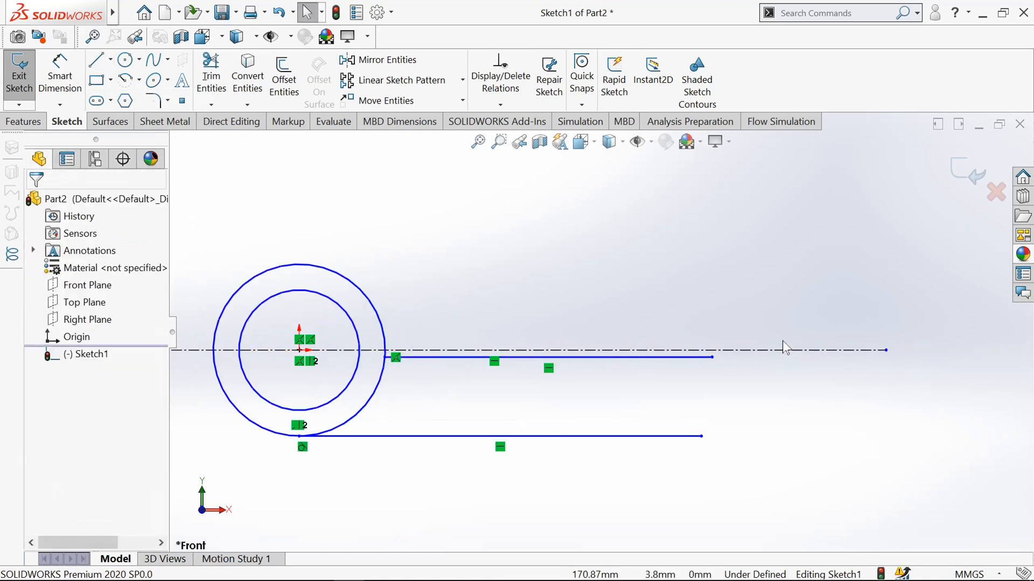
click(97, 63)
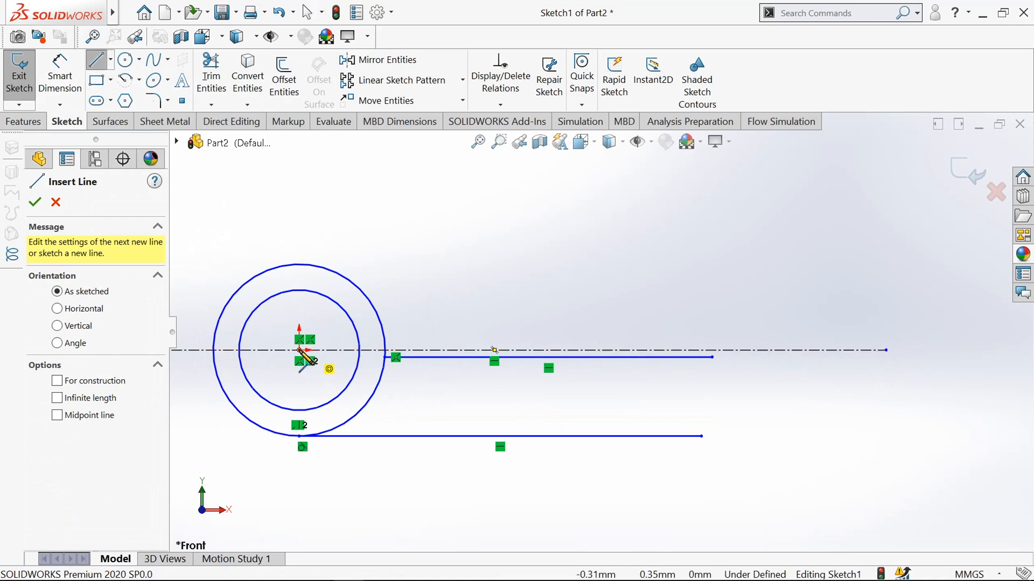
click(299, 349)
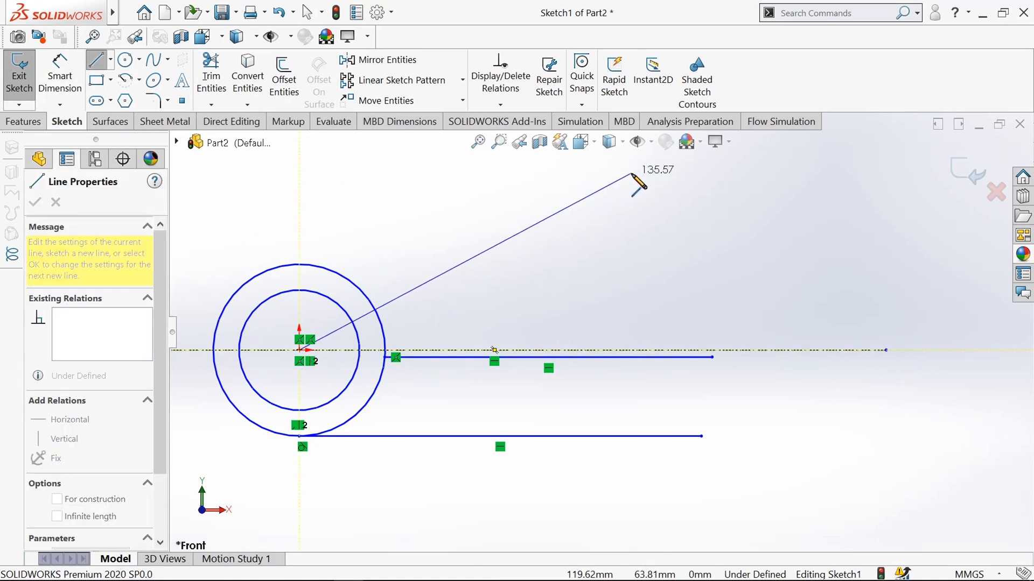
key(Escape)
Step: Sketch an inclined centerline from the origin up to the right, above the horizontal centerline
click(111, 60)
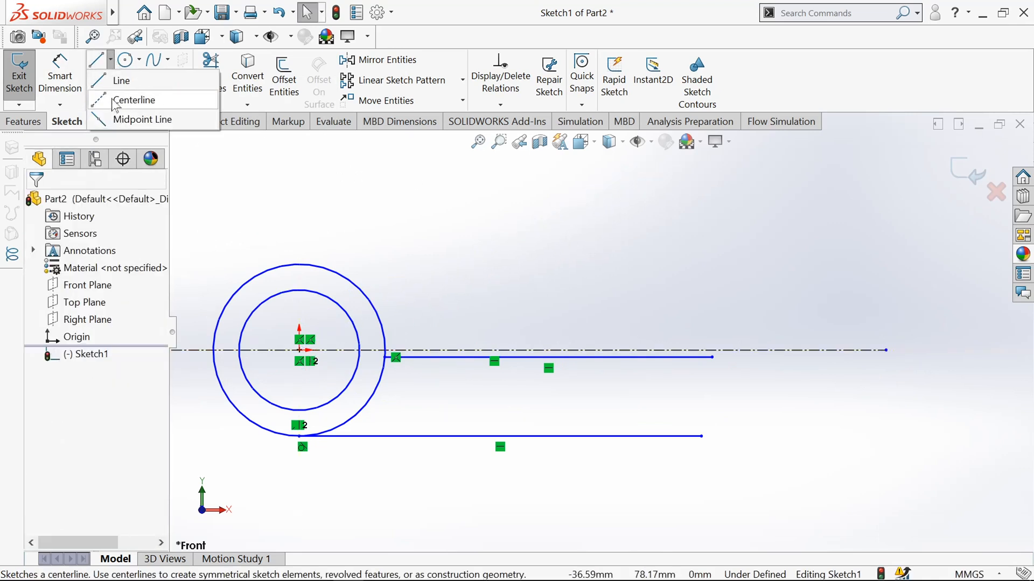
click(115, 100)
click(300, 351)
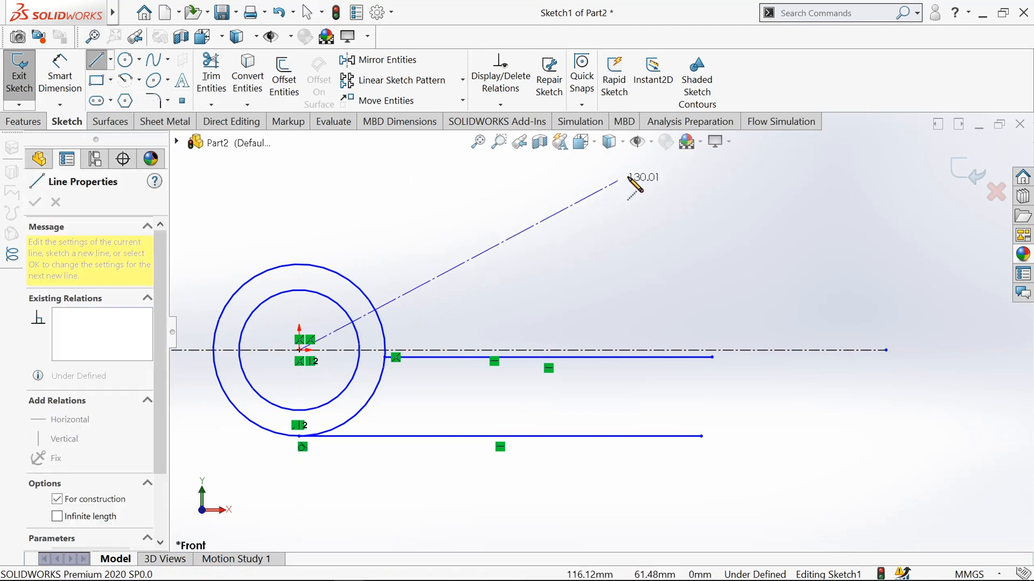
click(683, 165)
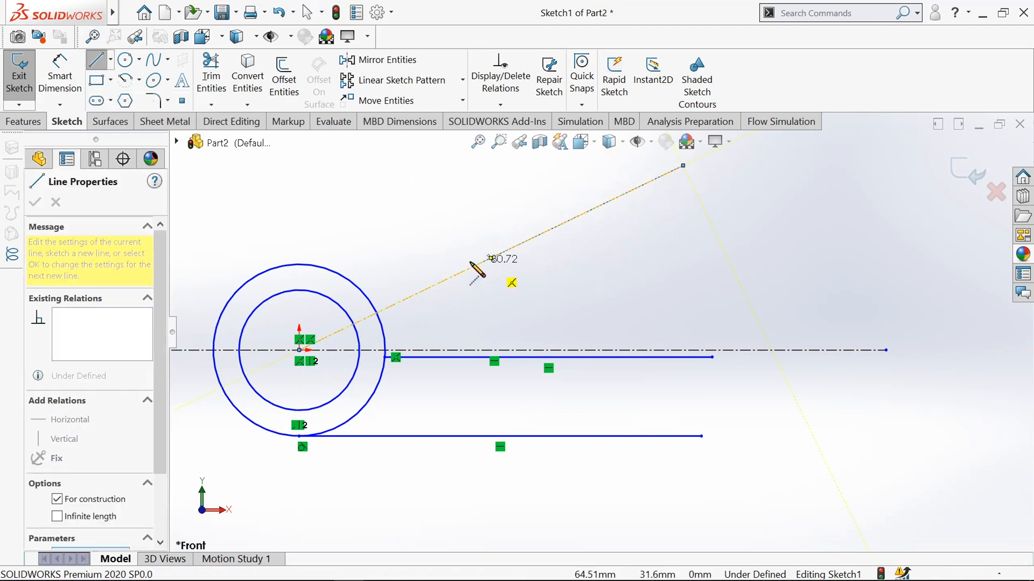
key(Escape)
Step: Sketch another inclined centerline from the origin down to the right, crossing the lower horizontal line
click(110, 60)
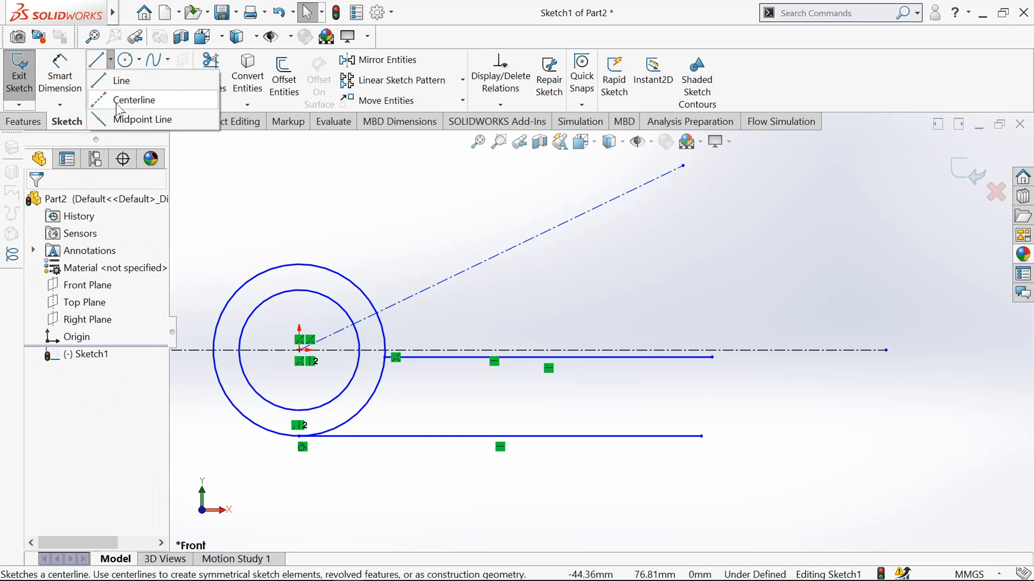
click(129, 98)
click(300, 351)
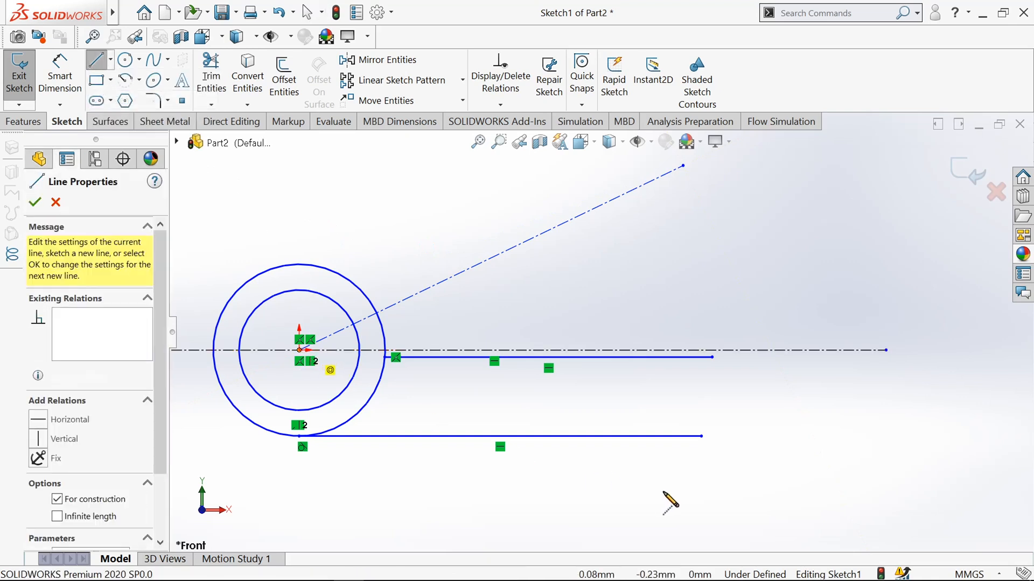
click(730, 486)
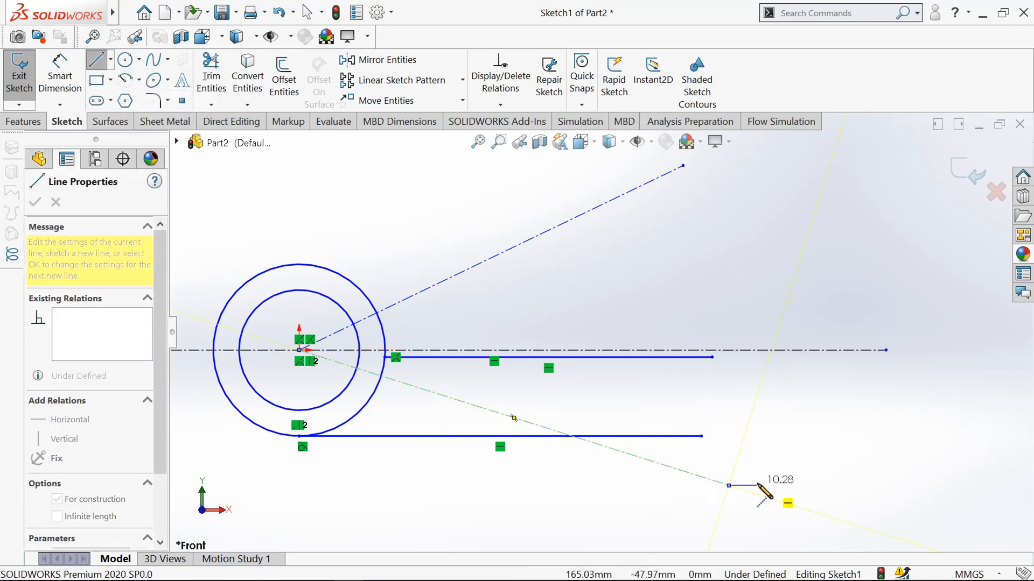
key(Escape)
key(f)
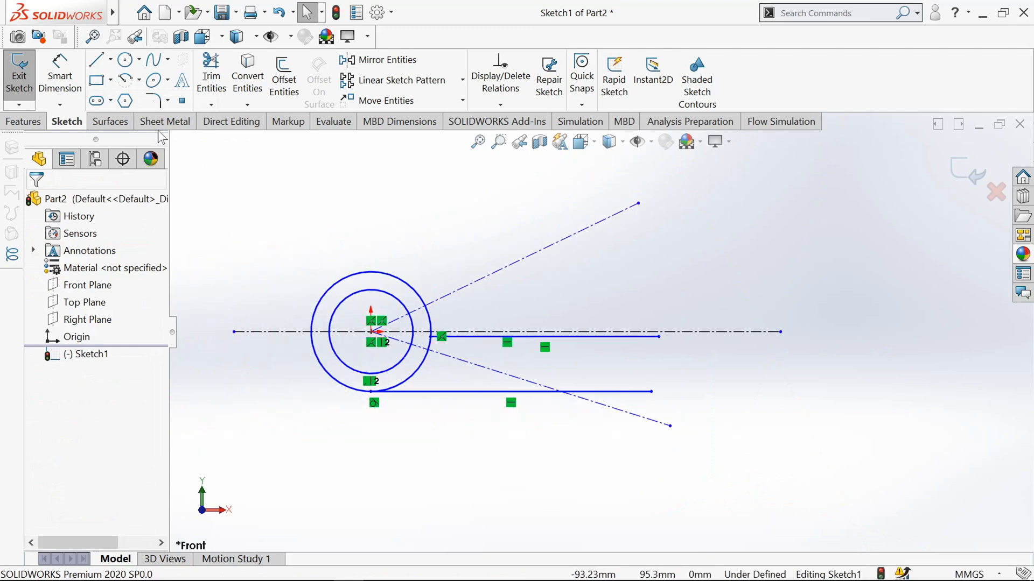
Step: Dimension the outer circle's diameter as 50 mm and the inner circle's diameter as 35 mm
click(67, 76)
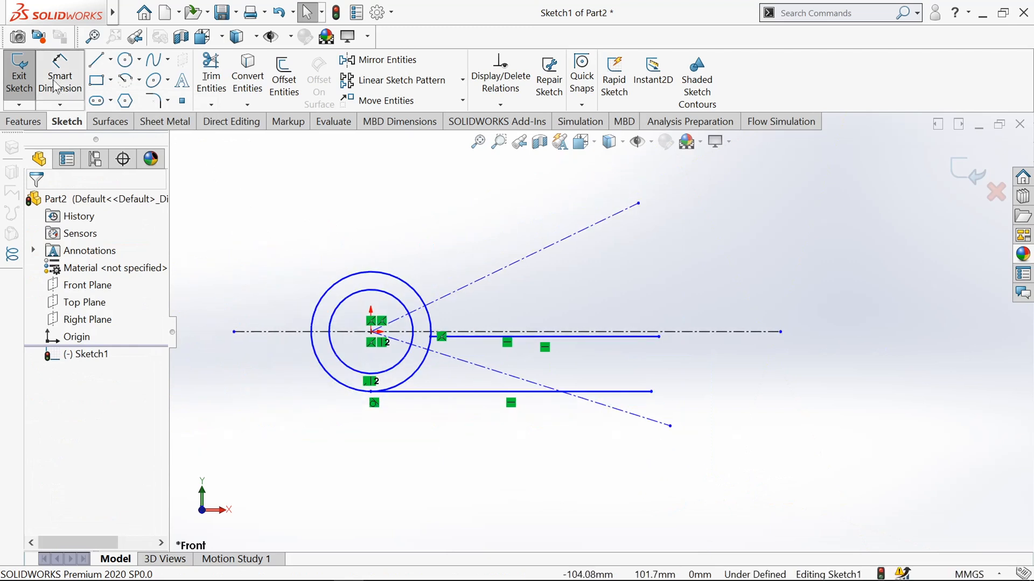
click(323, 298)
click(275, 384)
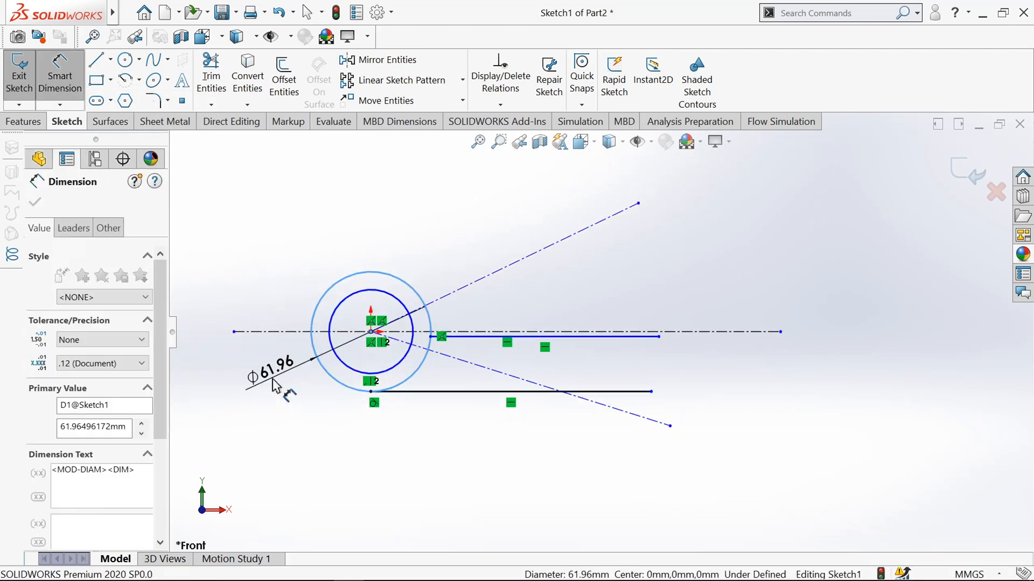
text(50)
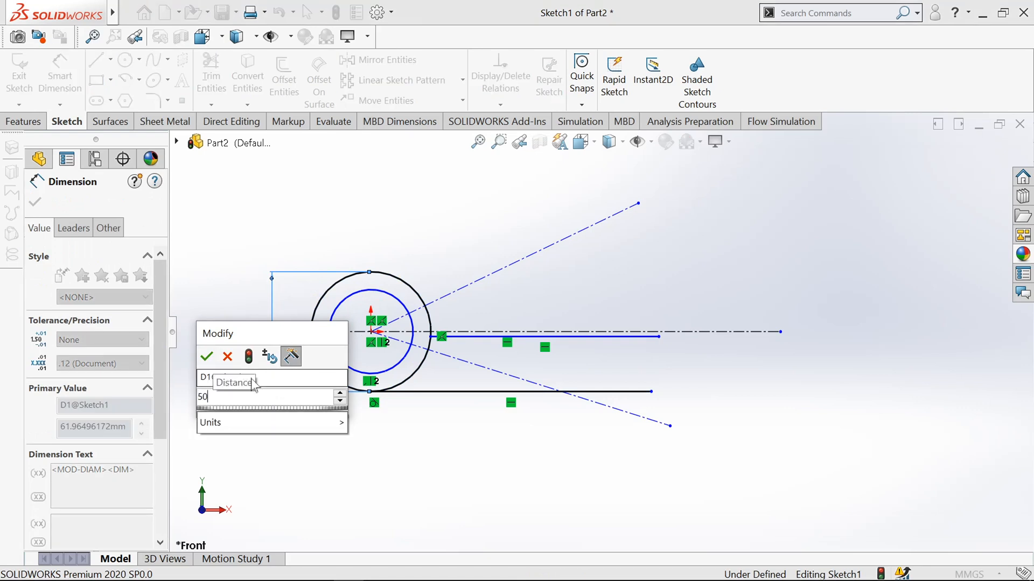
click(206, 356)
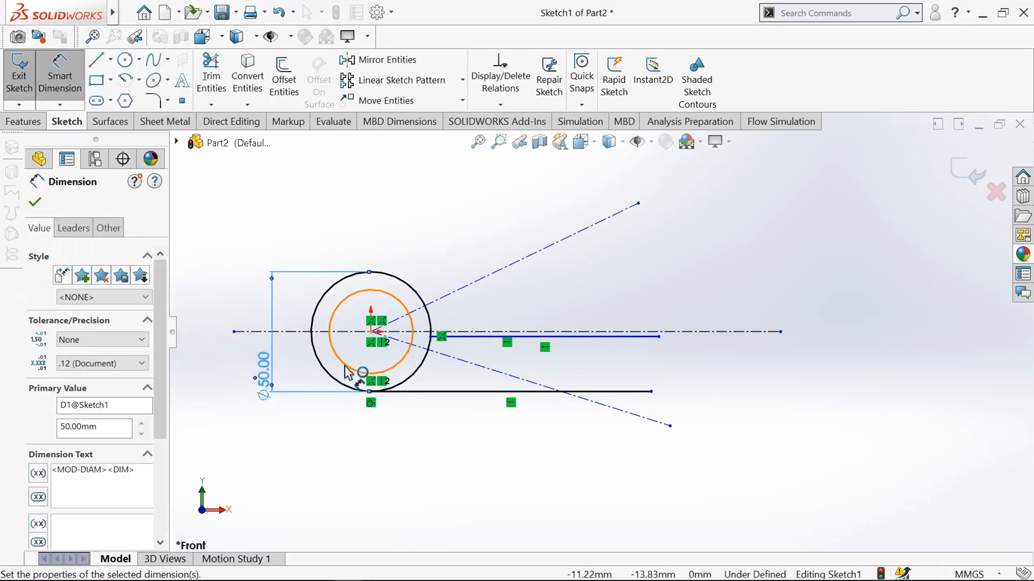
click(373, 464)
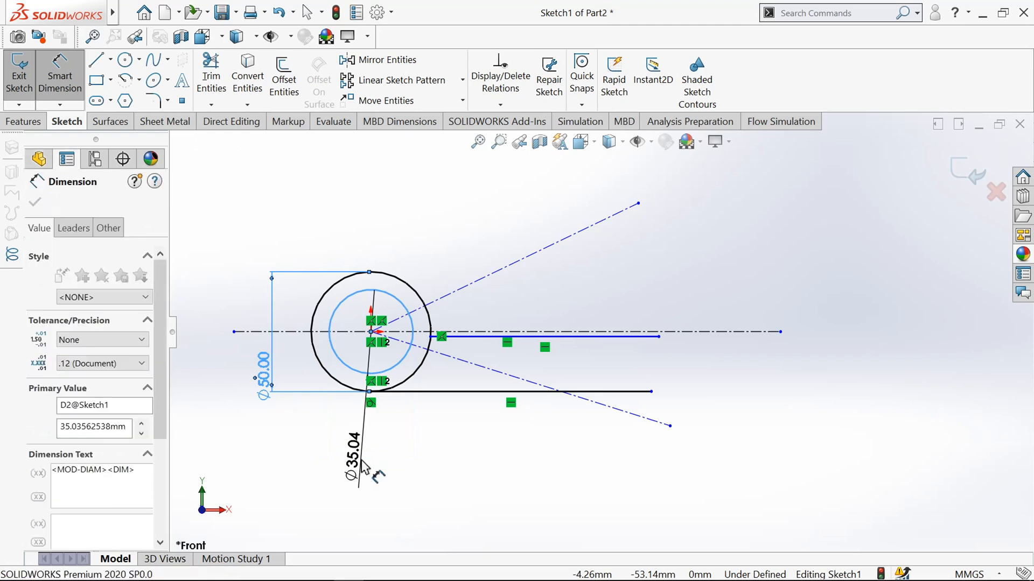
text(35)
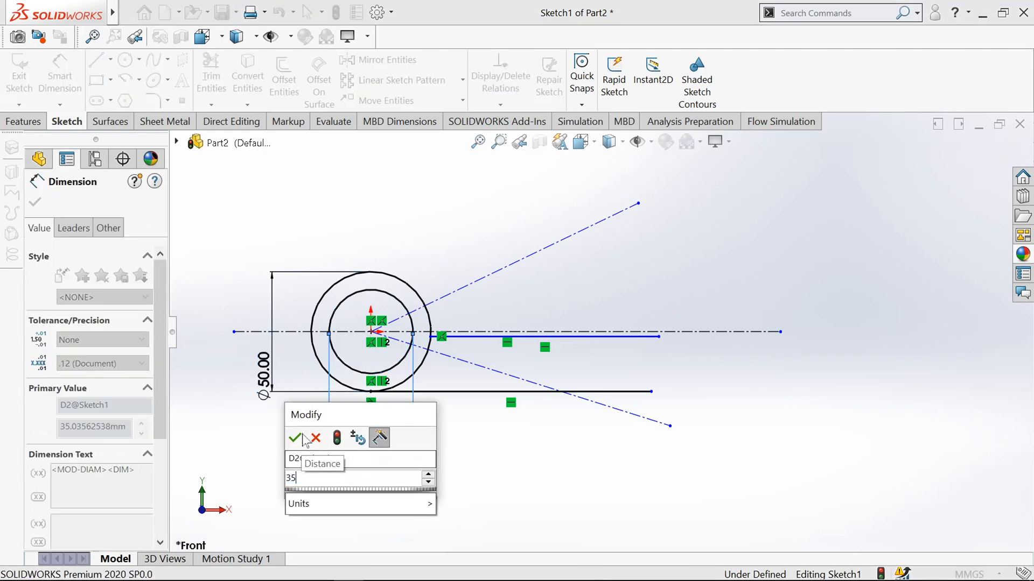
click(297, 438)
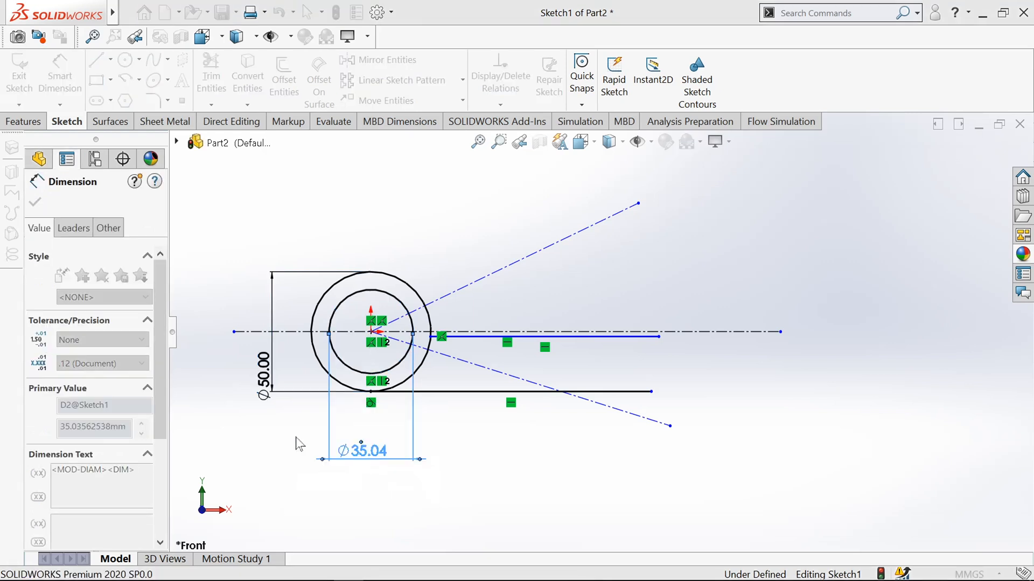
Step: Dimension the vertical distance between the two solid horizontal lines as 25 mm
click(525, 338)
click(529, 392)
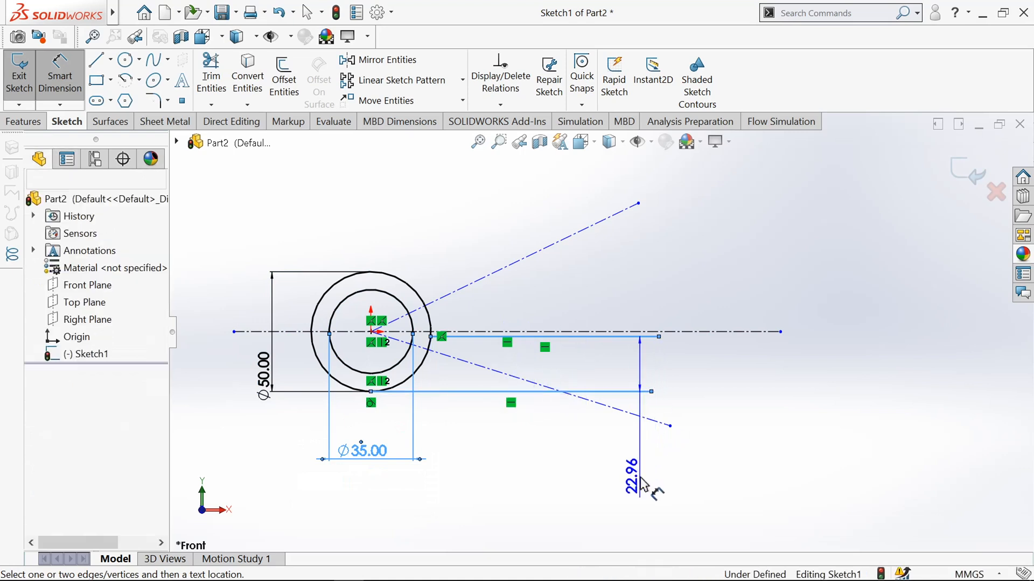
click(640, 479)
text(25)
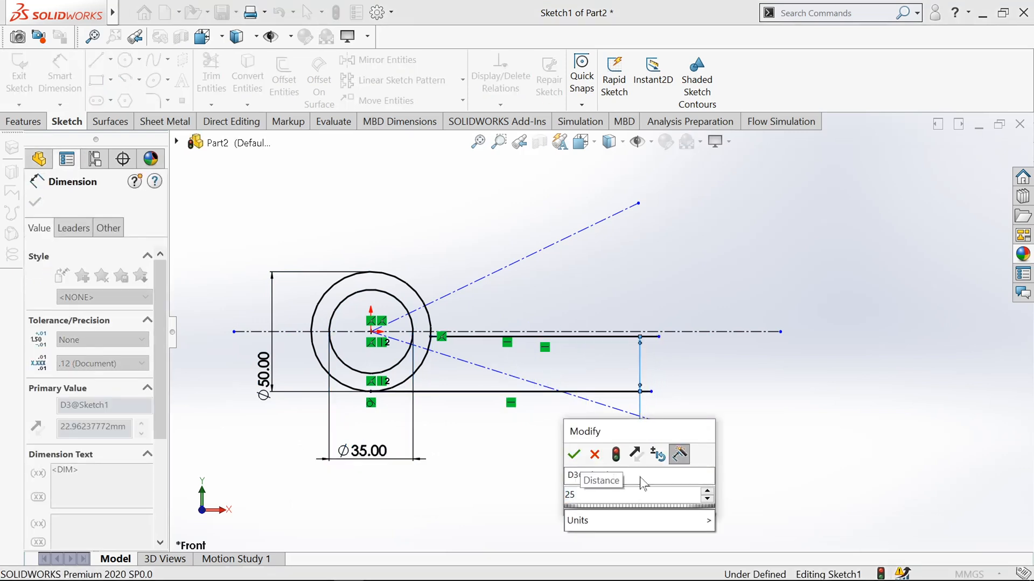
click(575, 454)
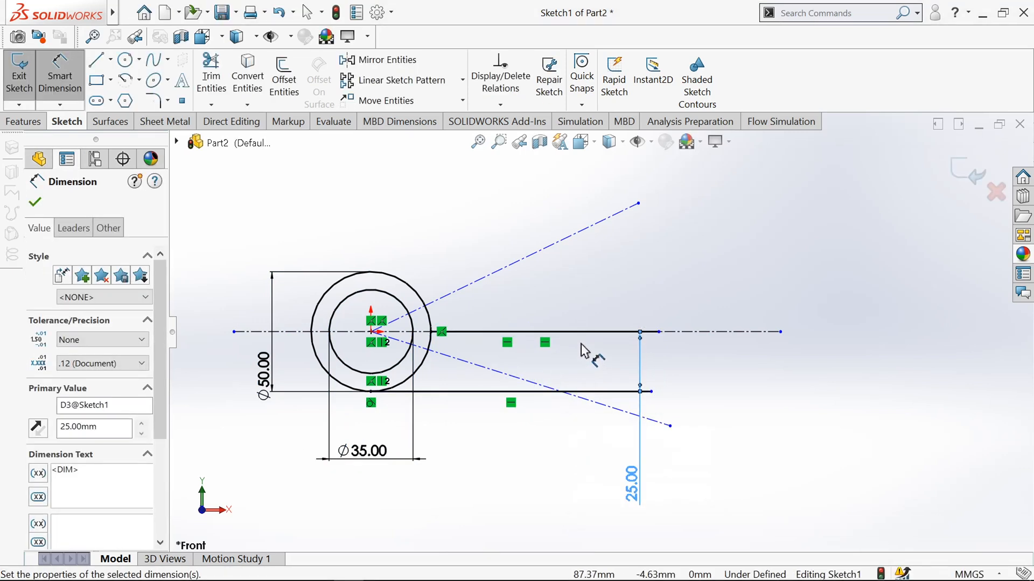
Step: Dimension the angle between the upper inclined centerline and the horizontal centerline as 45 degrees
scroll(583, 351, down, 2)
scroll(584, 351, up, 2)
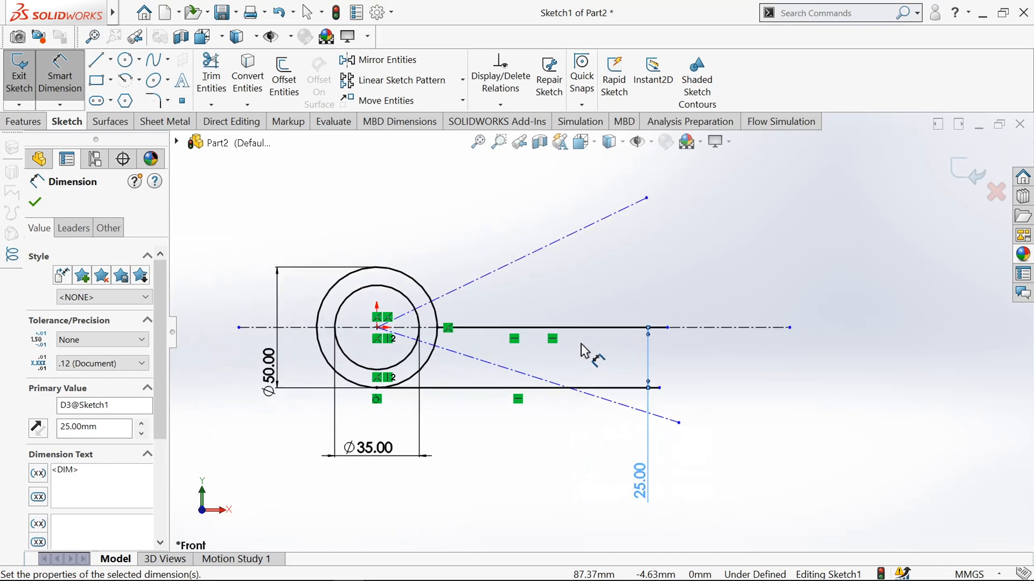
click(540, 251)
click(719, 329)
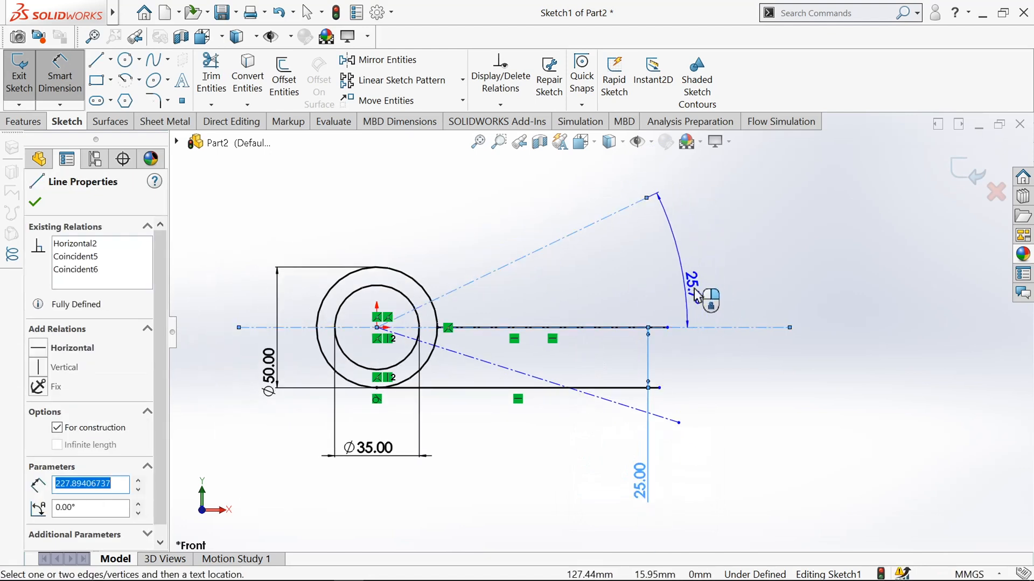
click(759, 285)
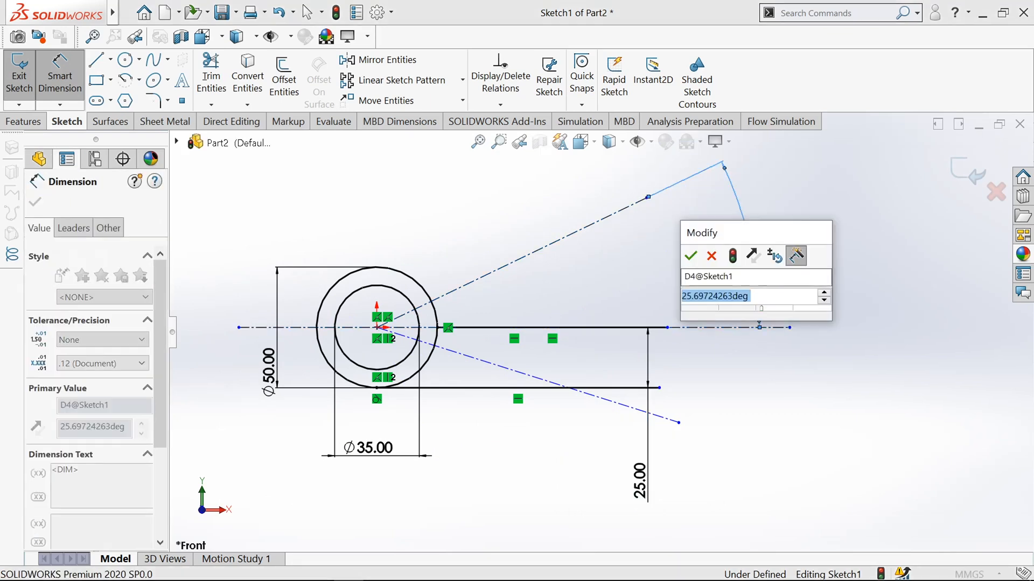
text(45)
click(690, 257)
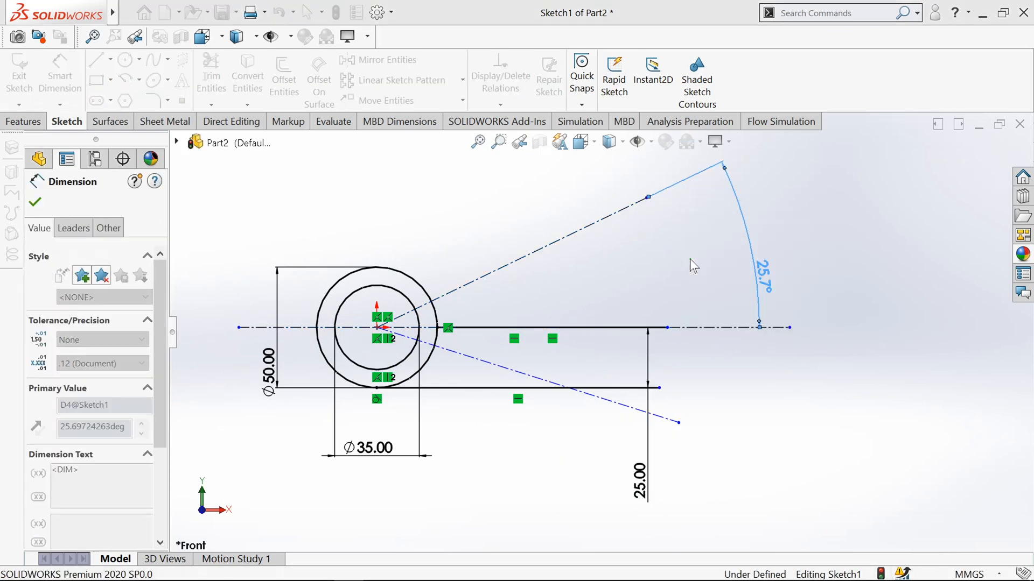
Step: Dimension the angle between the lower inclined centerline and the horizontal centerline as 15 degrees
click(633, 409)
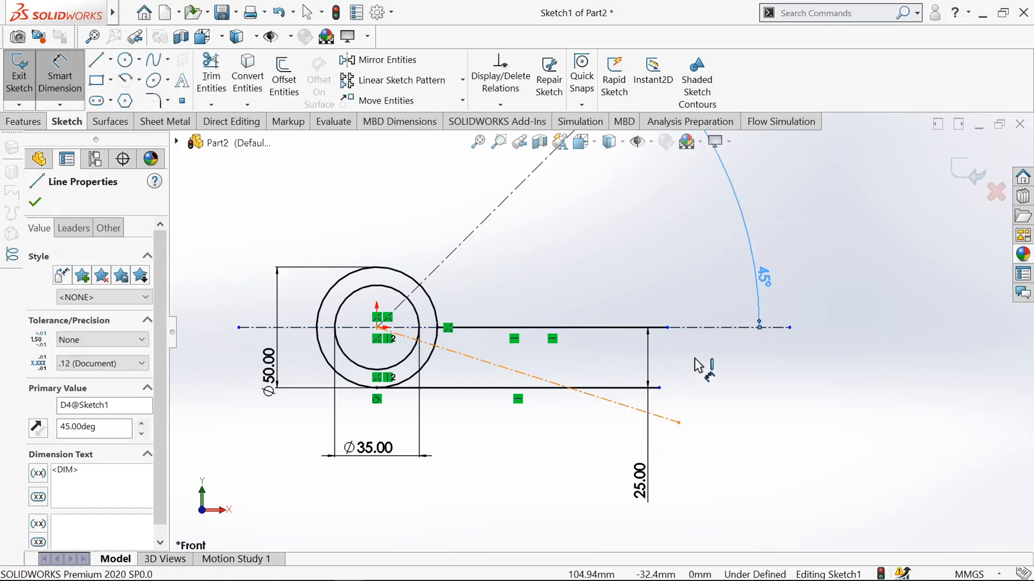
click(677, 421)
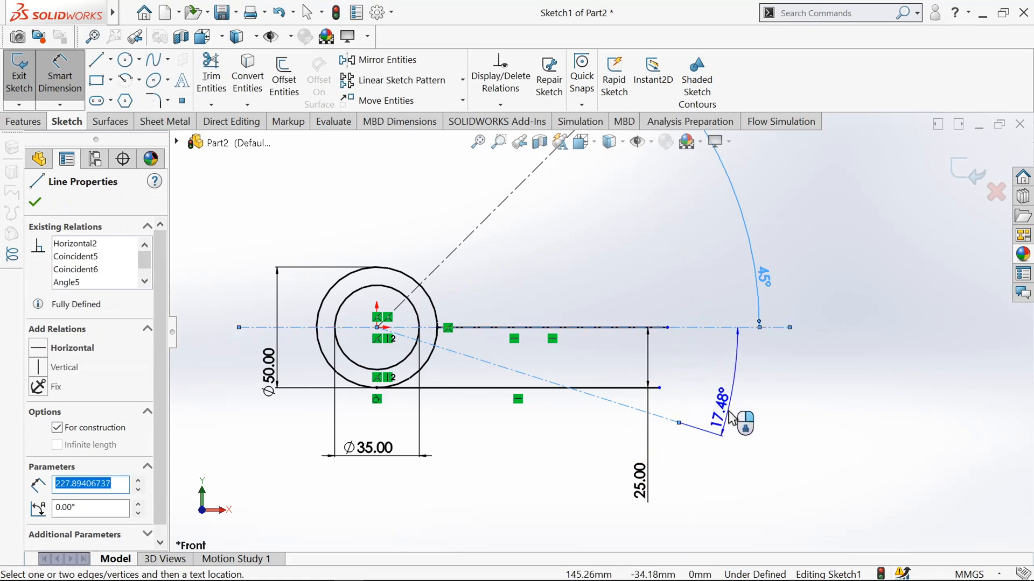
click(743, 423)
text(15)
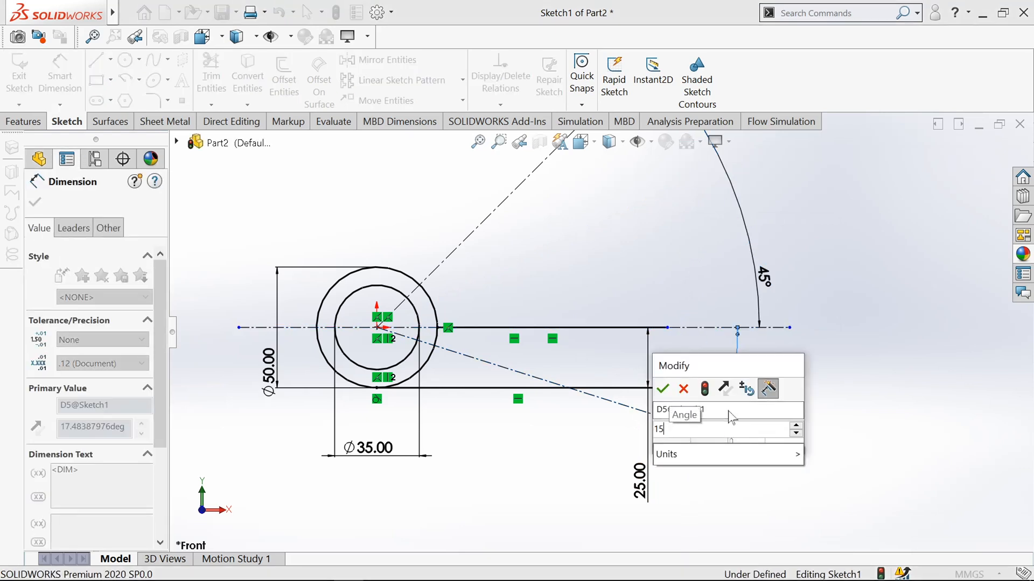
click(667, 391)
scroll(675, 357, down, 1)
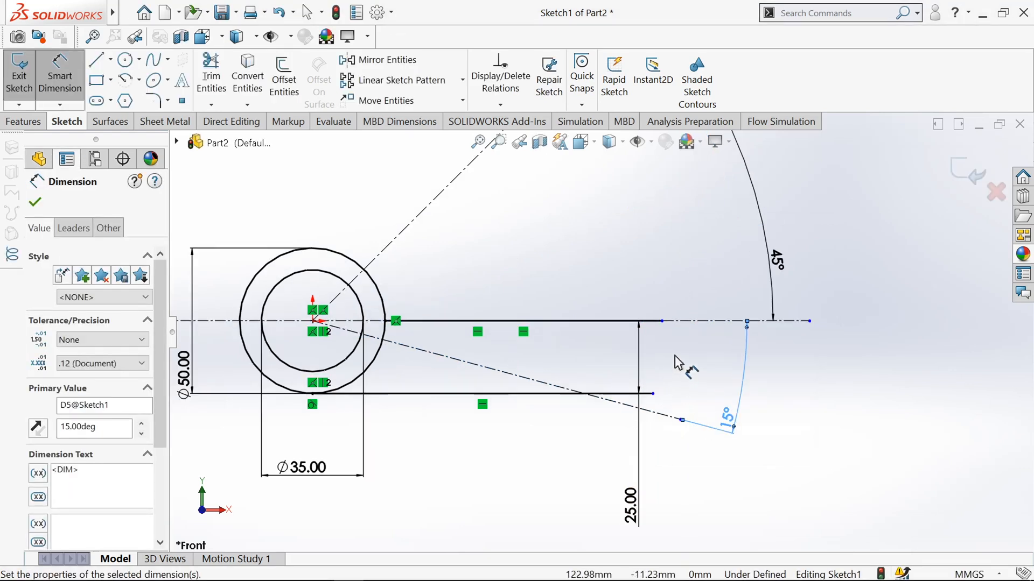
scroll(675, 356, up, 2)
scroll(677, 364, up, 2)
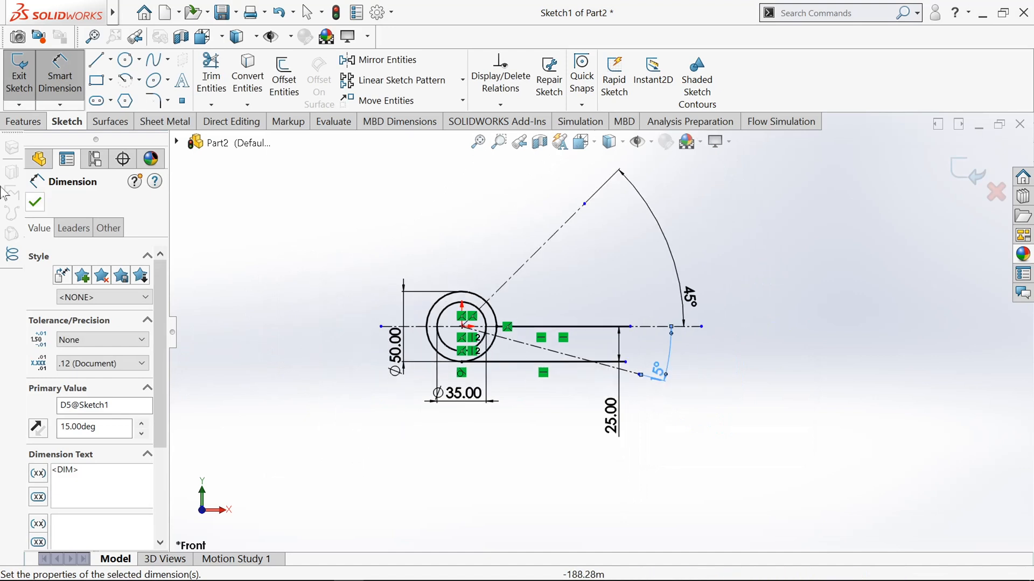
click(36, 203)
Step: Sketch a centerpoint arc slot about the origin, from the upper inclined centerline's endpoint to the lower one, about 124 mm in radius and 34 mm wide
click(111, 102)
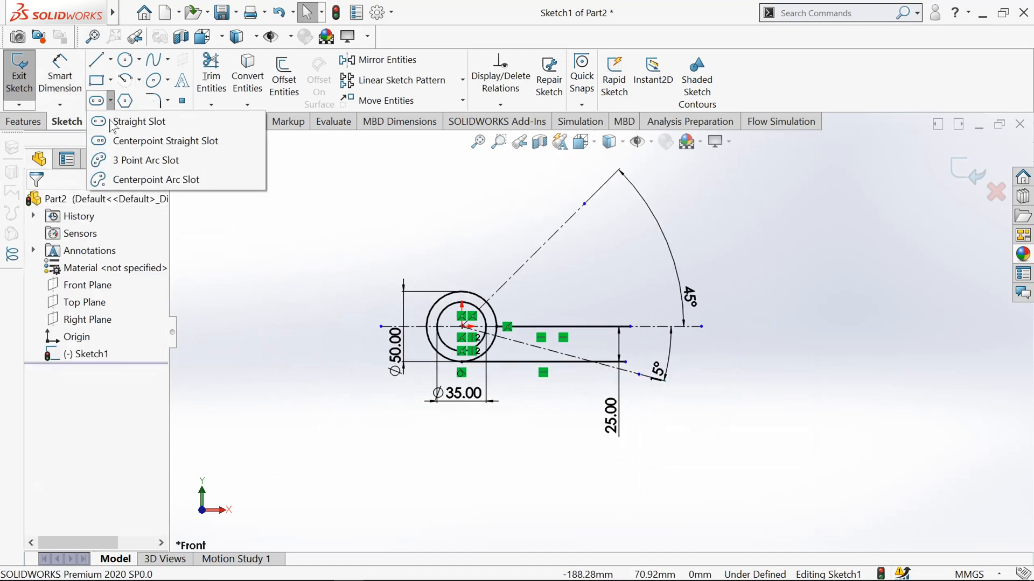
click(170, 180)
scroll(467, 335, up, 3)
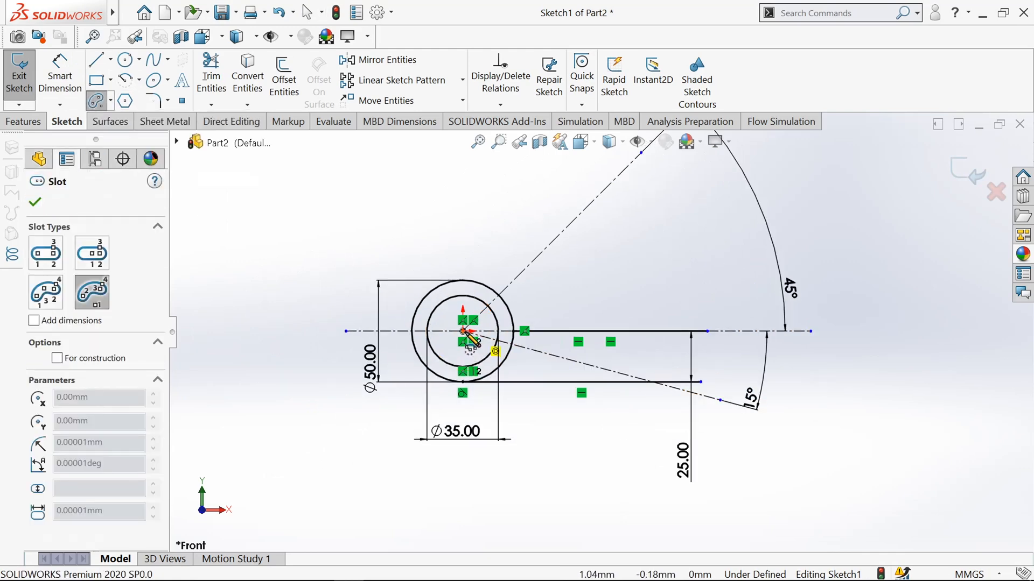
click(463, 331)
scroll(638, 253, down, 2)
scroll(635, 264, up, 2)
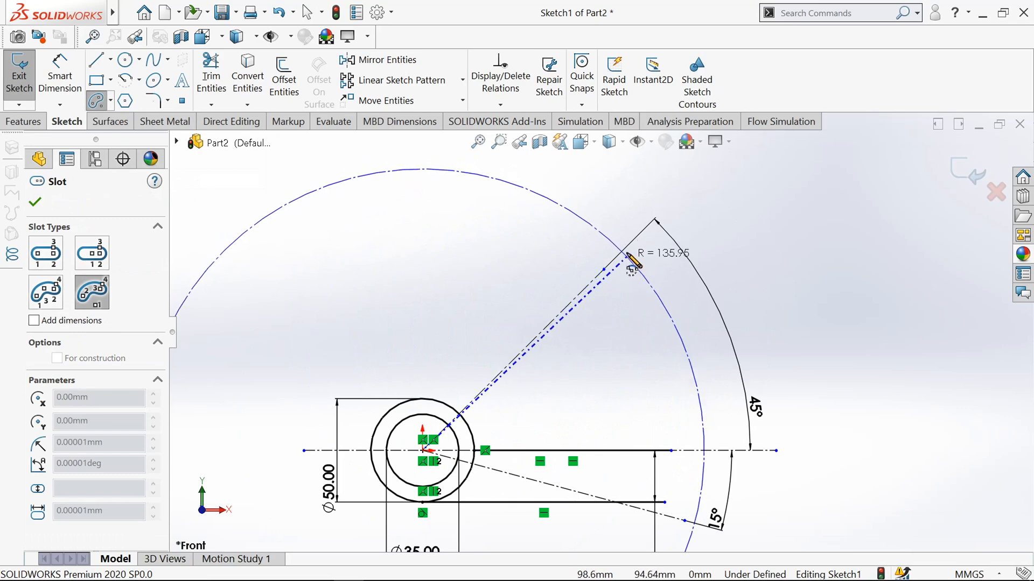
click(604, 269)
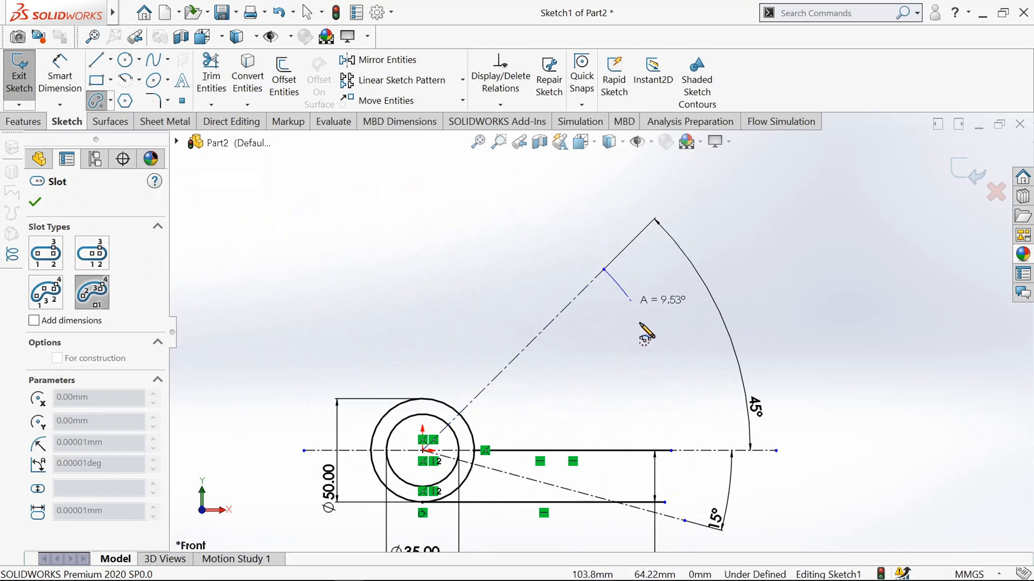
scroll(653, 323, down, 2)
scroll(651, 401, up, 4)
scroll(649, 403, up, 1)
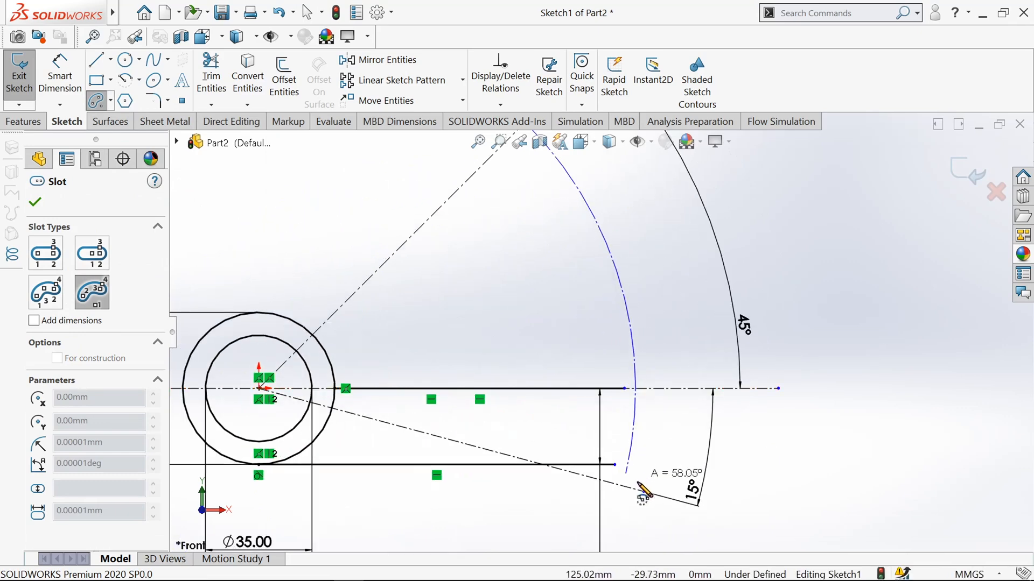
click(625, 487)
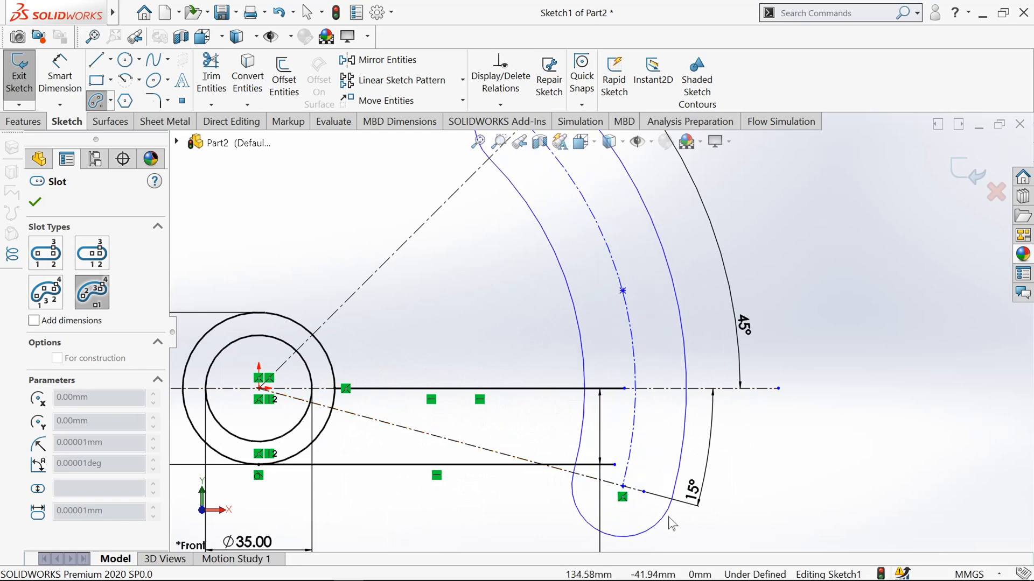
scroll(673, 525, down, 2)
scroll(670, 519, down, 1)
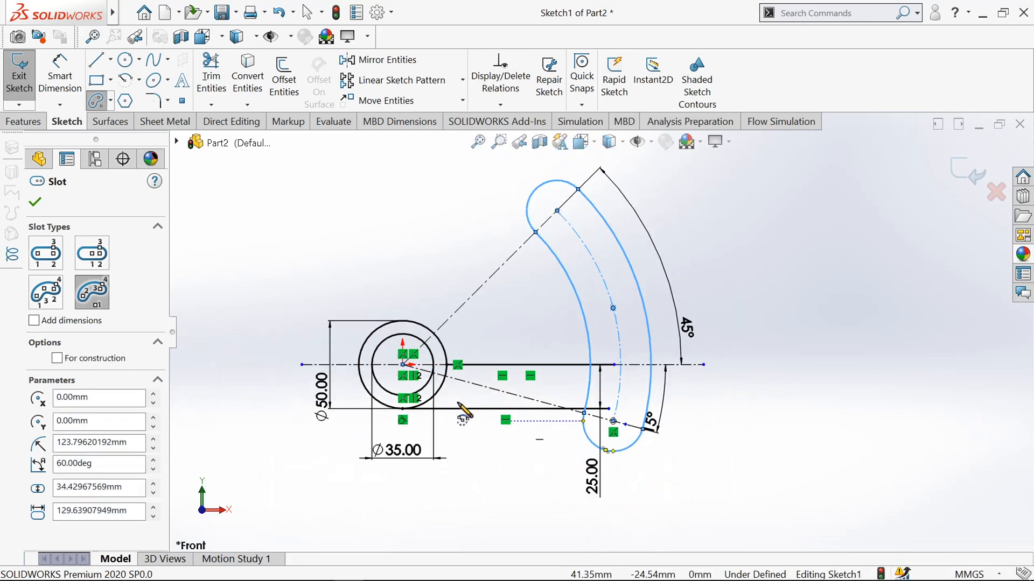
Step: Sketch a narrower centerpoint arc slot about 16 mm wide inside the first, sharing its origin center and both arc endpoints
click(402, 364)
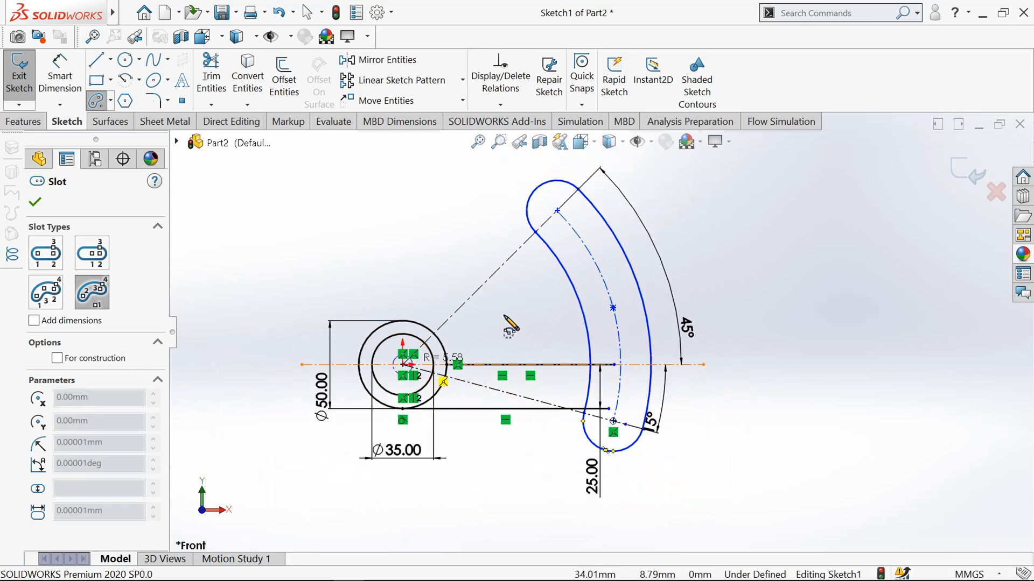
click(557, 210)
click(615, 423)
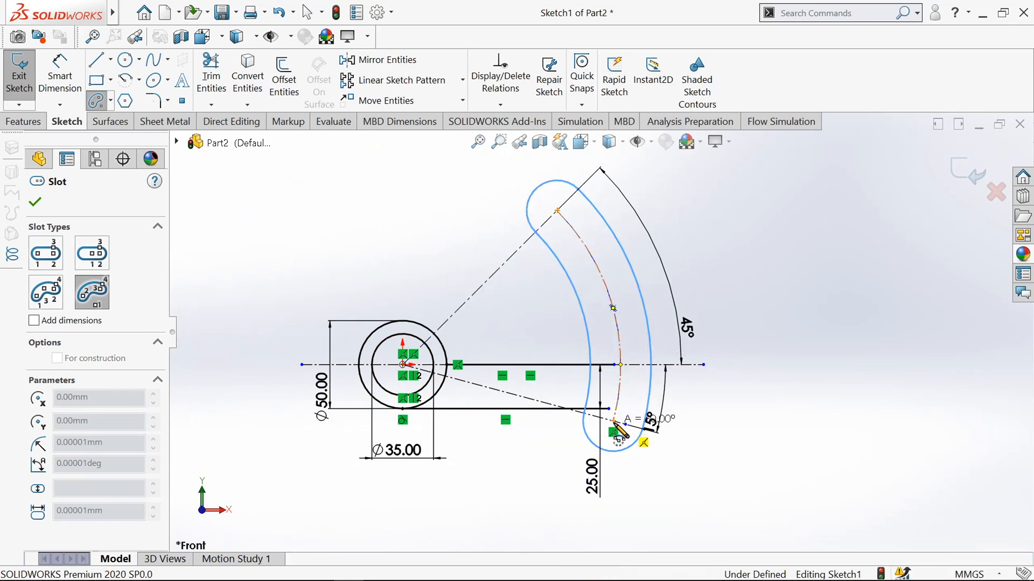
click(626, 426)
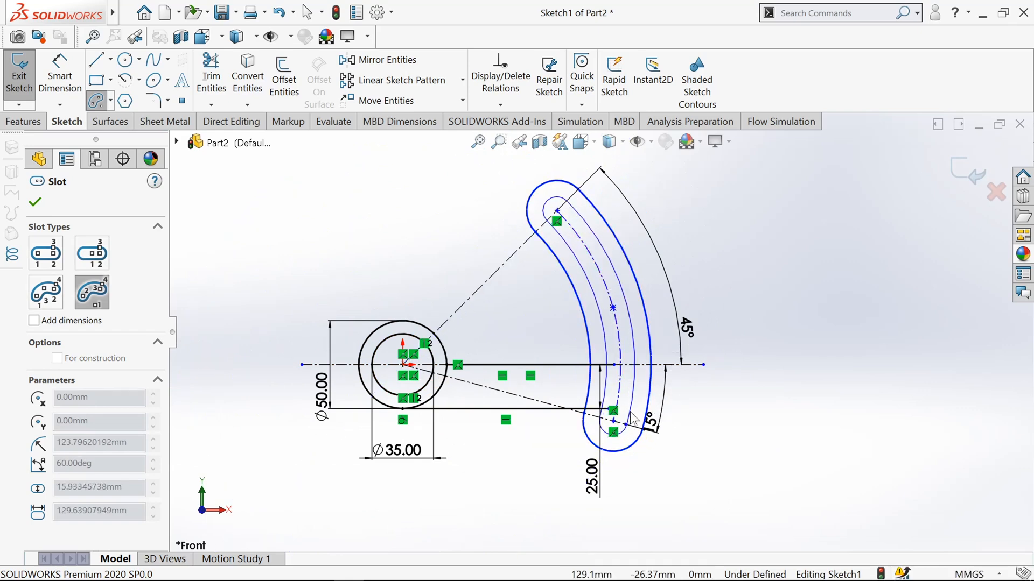
scroll(608, 268, up, 2)
click(35, 202)
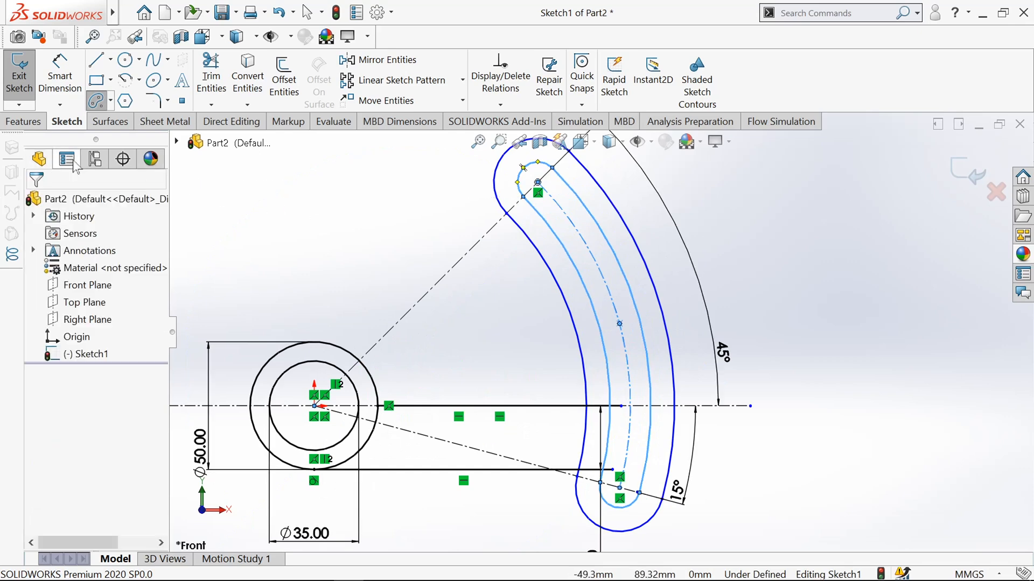
Step: Dimension the outer slot's lower end radius as 20 mm
click(60, 76)
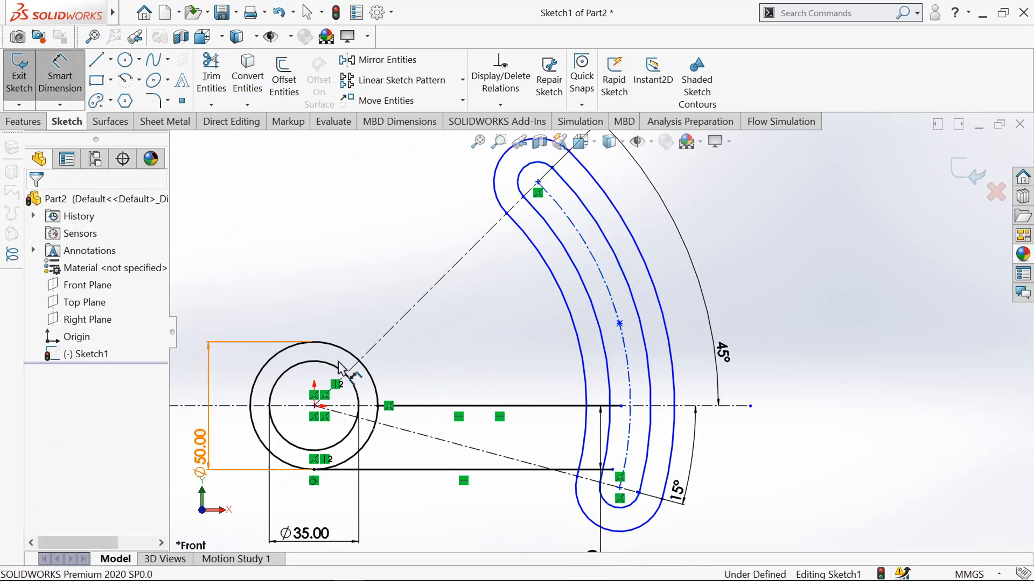
click(662, 531)
click(685, 495)
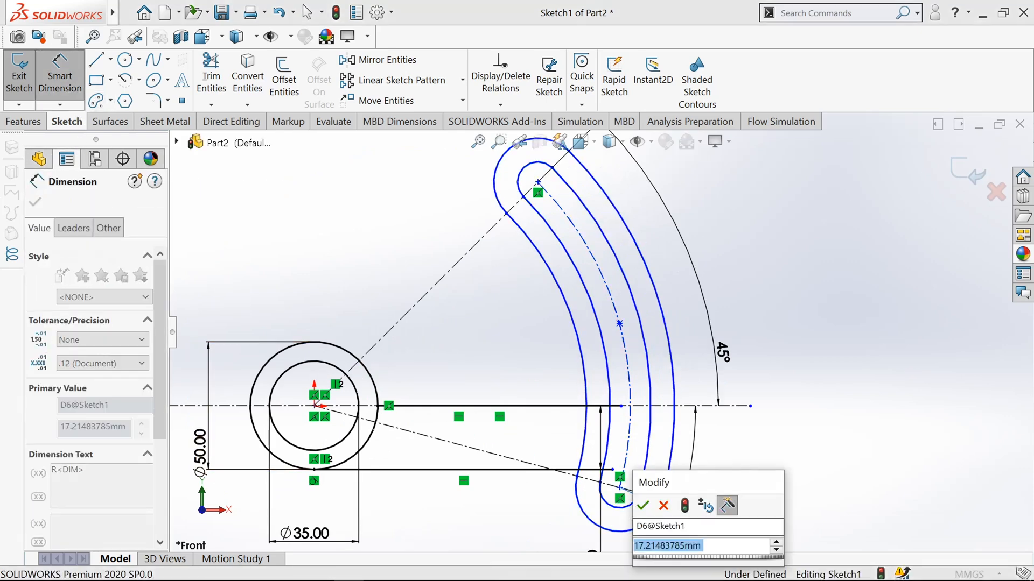
text(20)
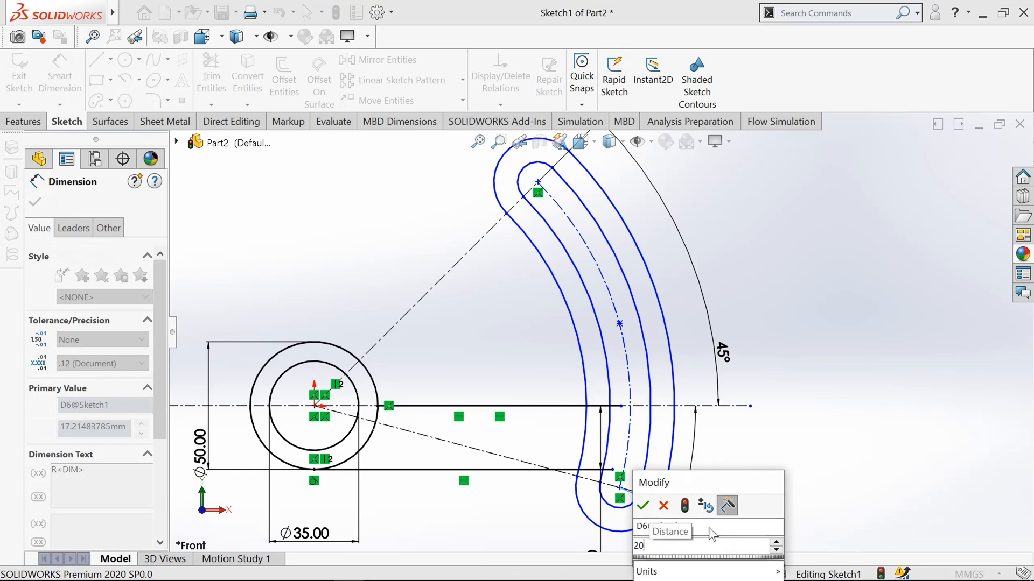
click(649, 506)
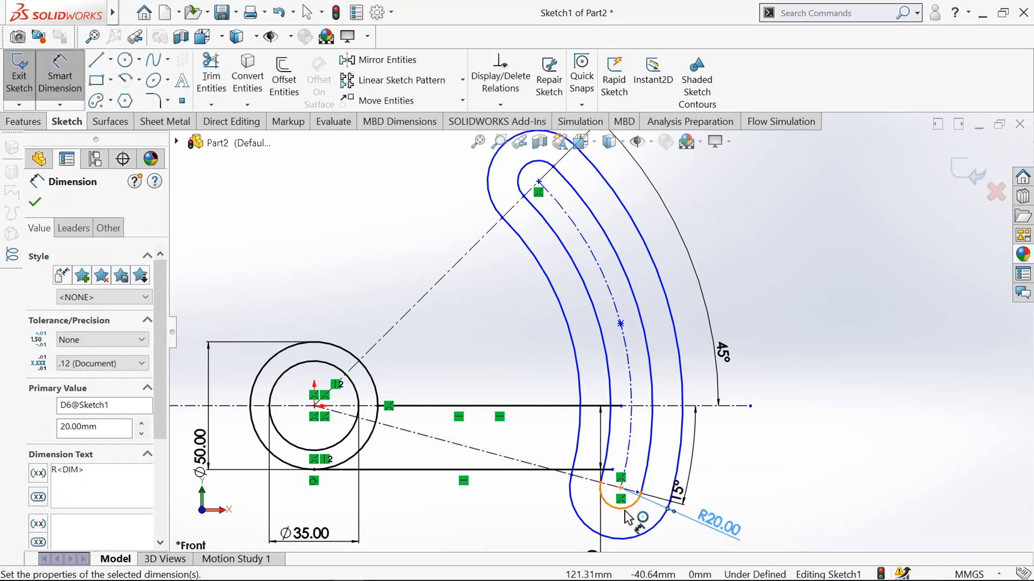
Step: Dimension the inner slot's lower end radius as 10 mm
scroll(627, 518, down, 2)
scroll(629, 501, up, 2)
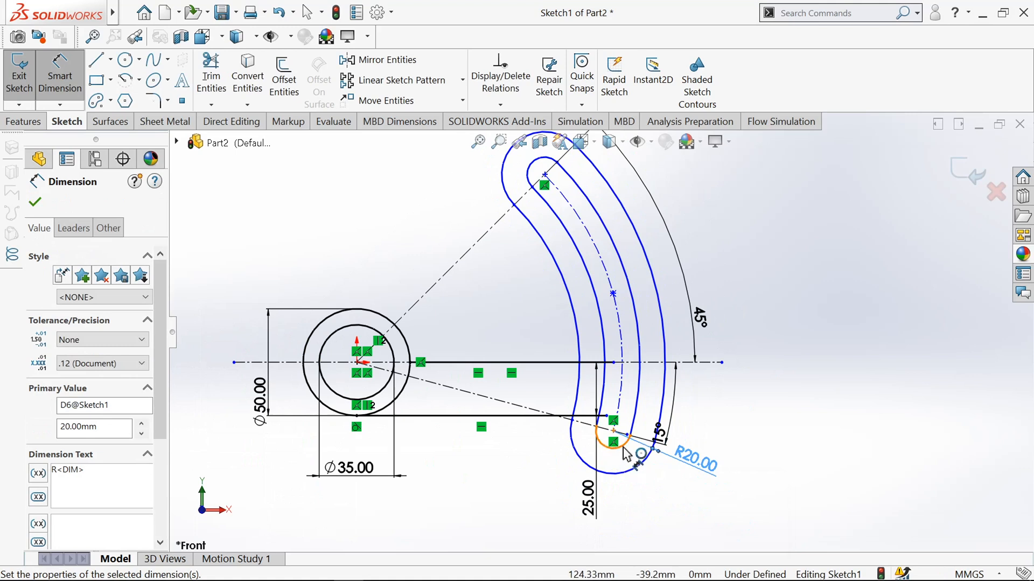
click(627, 454)
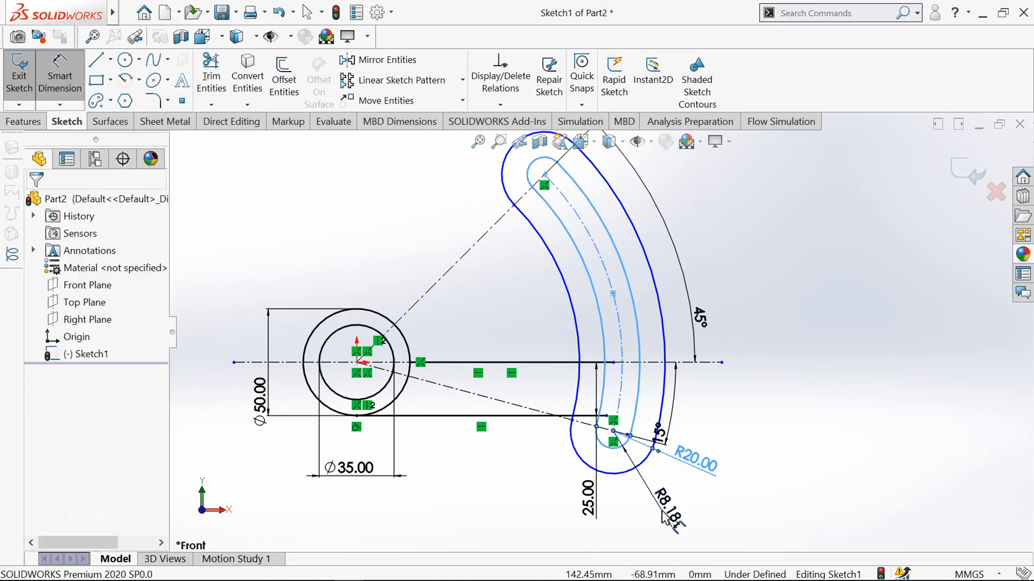
click(666, 518)
text(10)
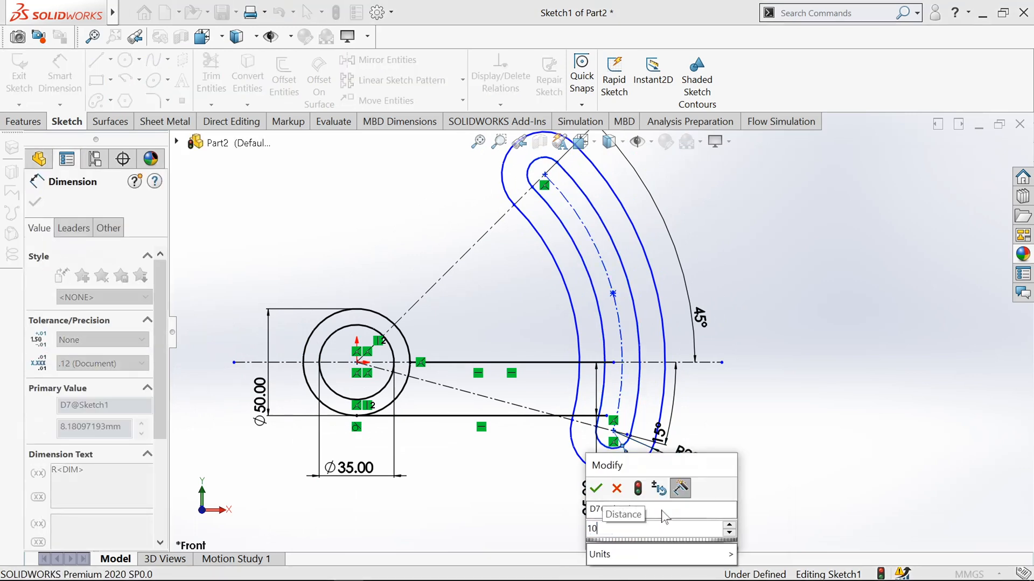
click(597, 490)
scroll(636, 355, down, 2)
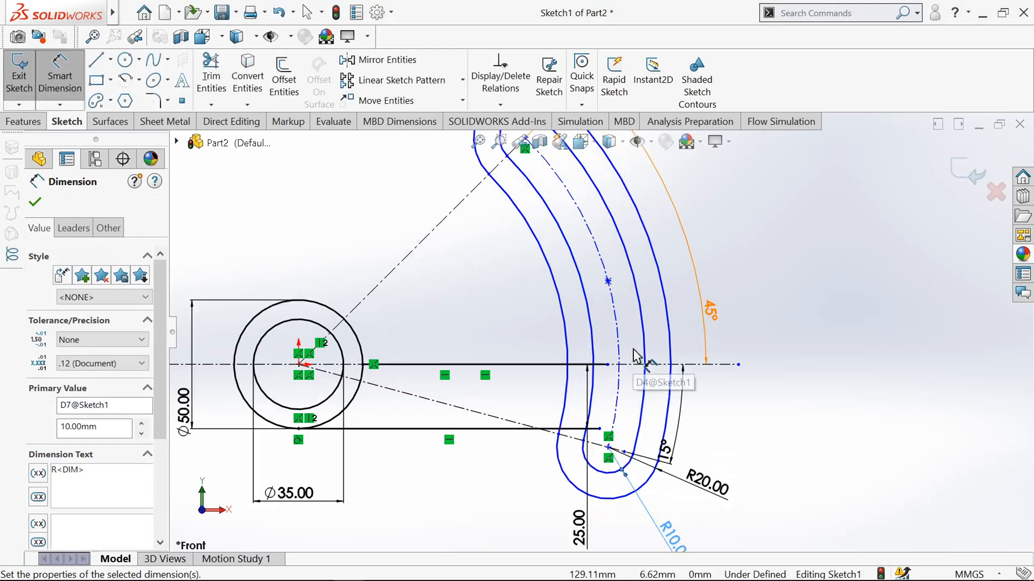
scroll(635, 356, up, 2)
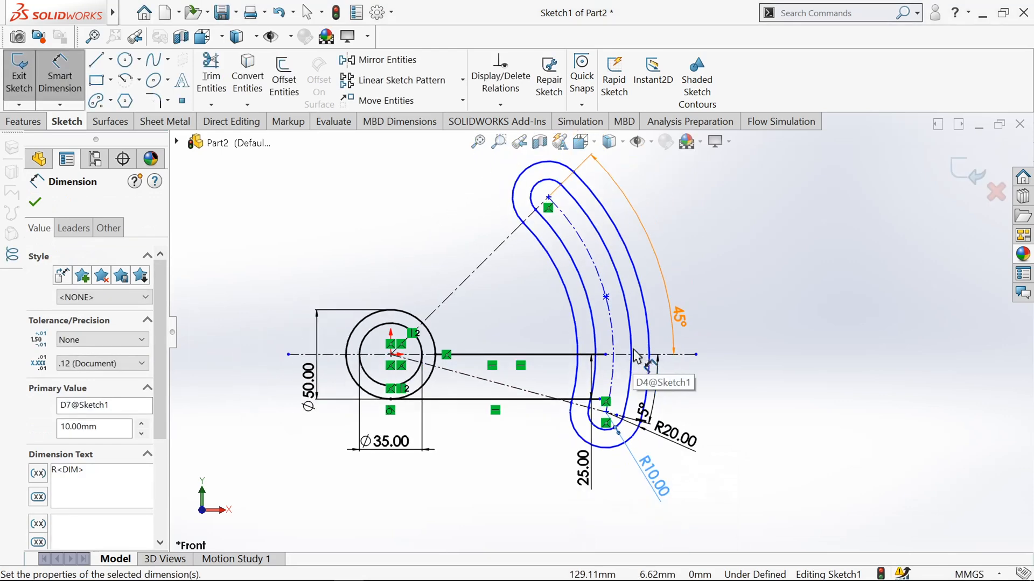
click(34, 204)
Step: Dimension the radius of the slots' shared centerline arc as 125 mm
scroll(607, 298, down, 2)
scroll(539, 307, up, 3)
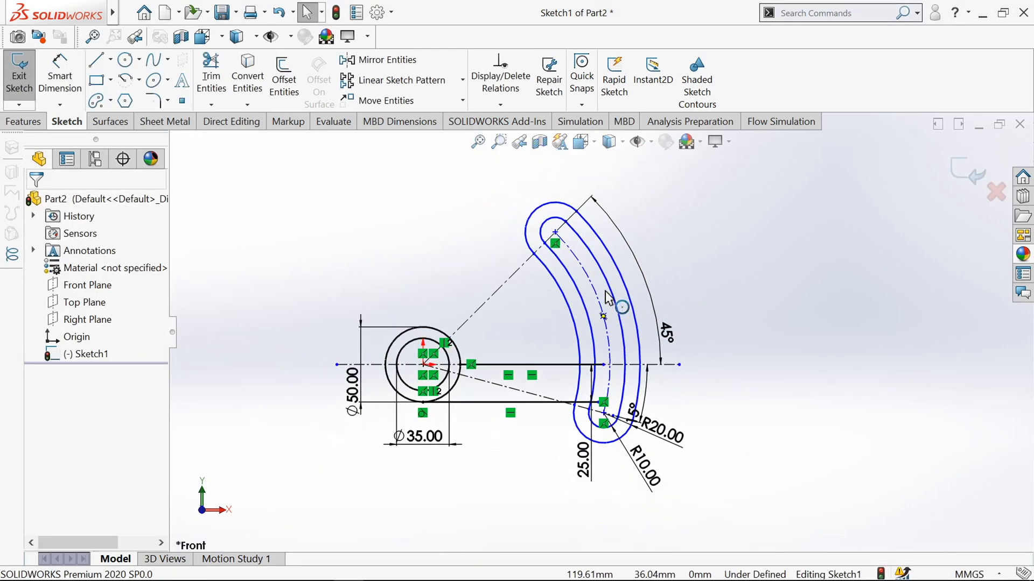
key(s)
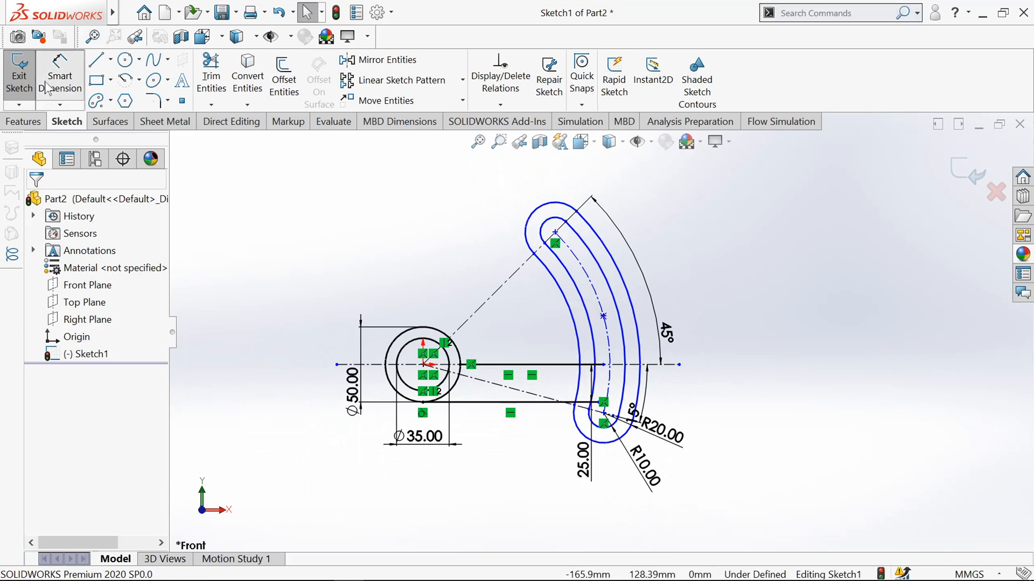
click(595, 292)
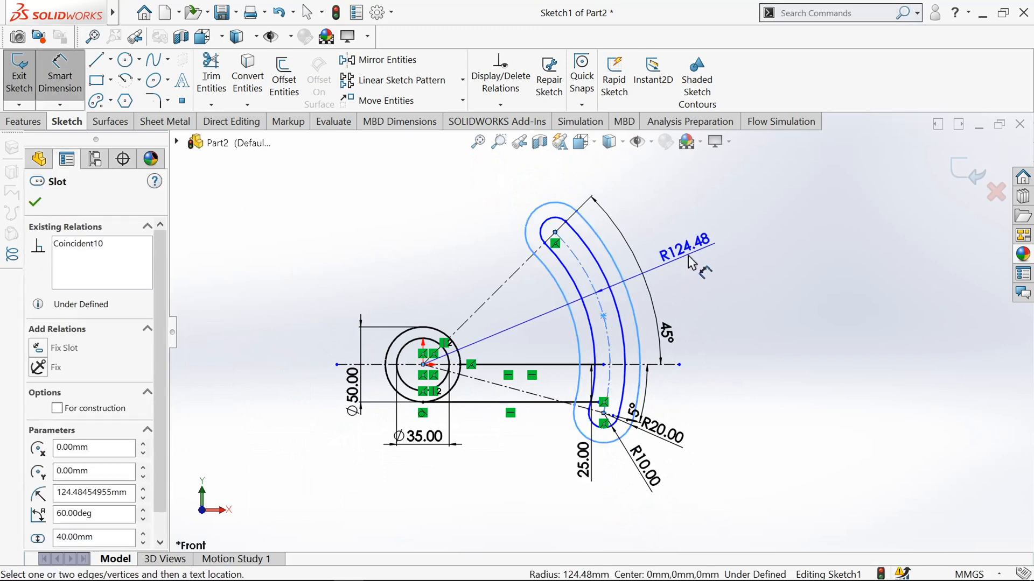
click(689, 256)
click(691, 263)
text(125)
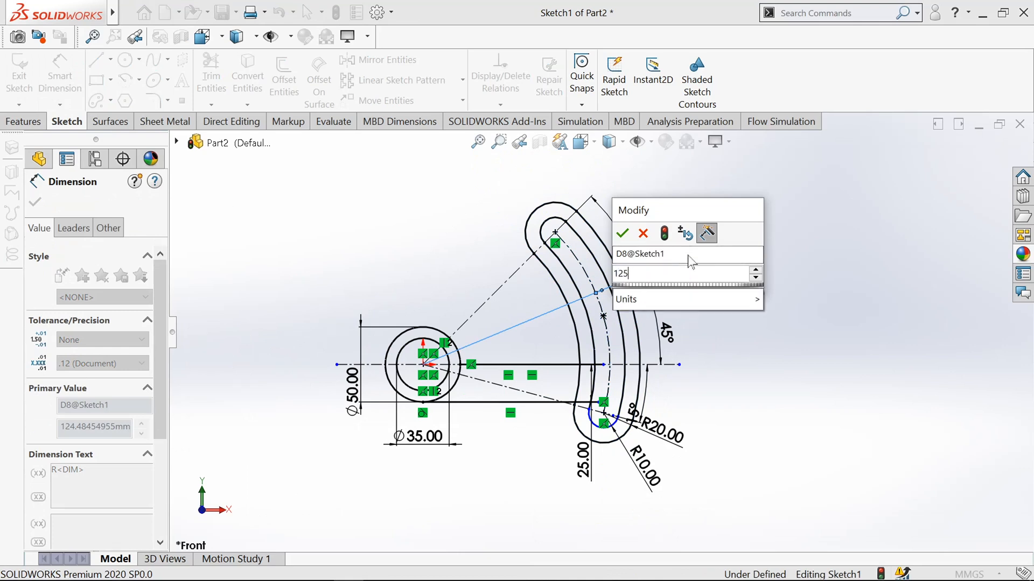
click(622, 233)
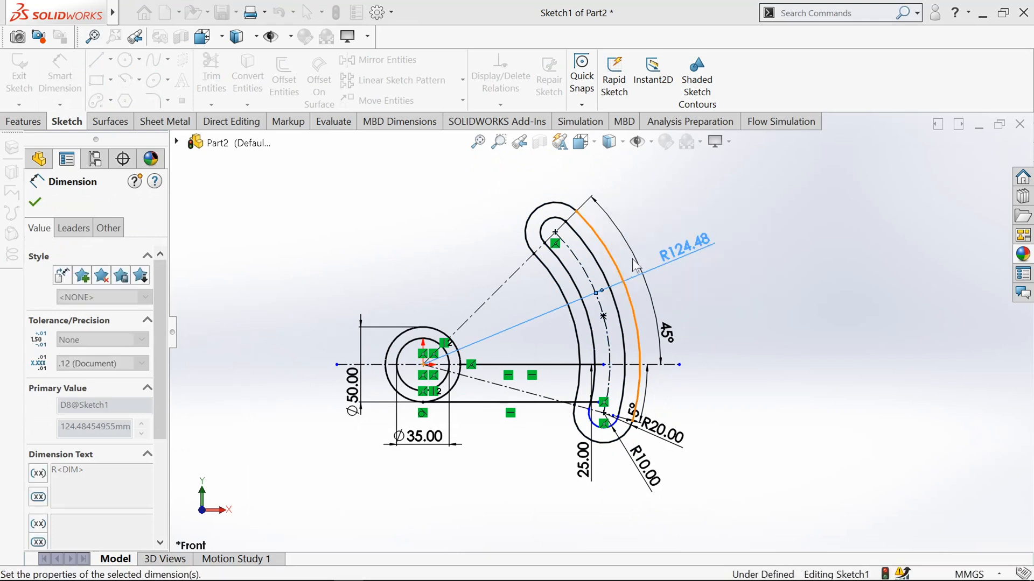
scroll(635, 275, down, 1)
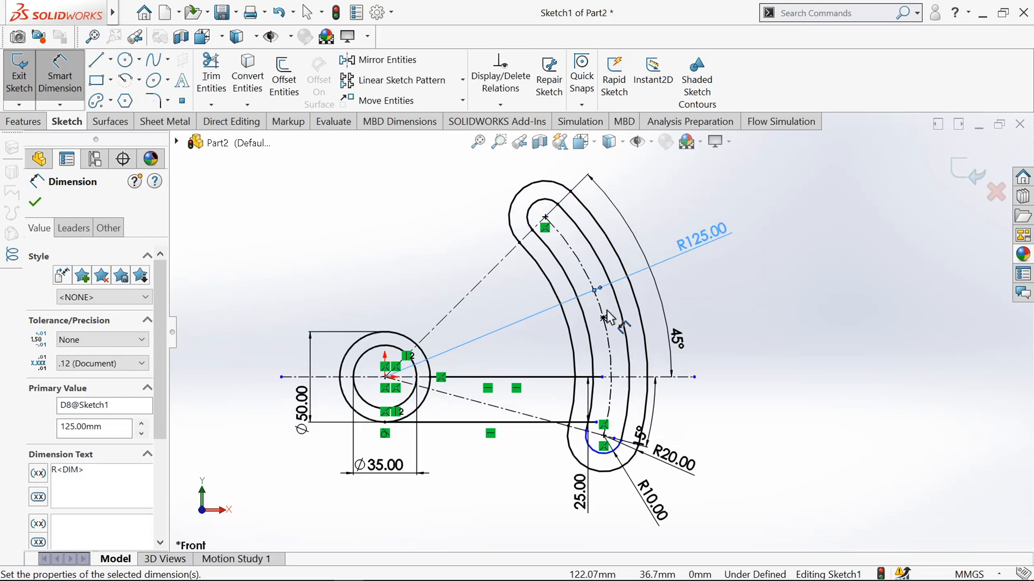
Step: Sketch a line about 125 mm long tangent to the 50 mm circle and to the outer arc slot's upper end
click(36, 205)
click(99, 66)
scroll(323, 267, down, 1)
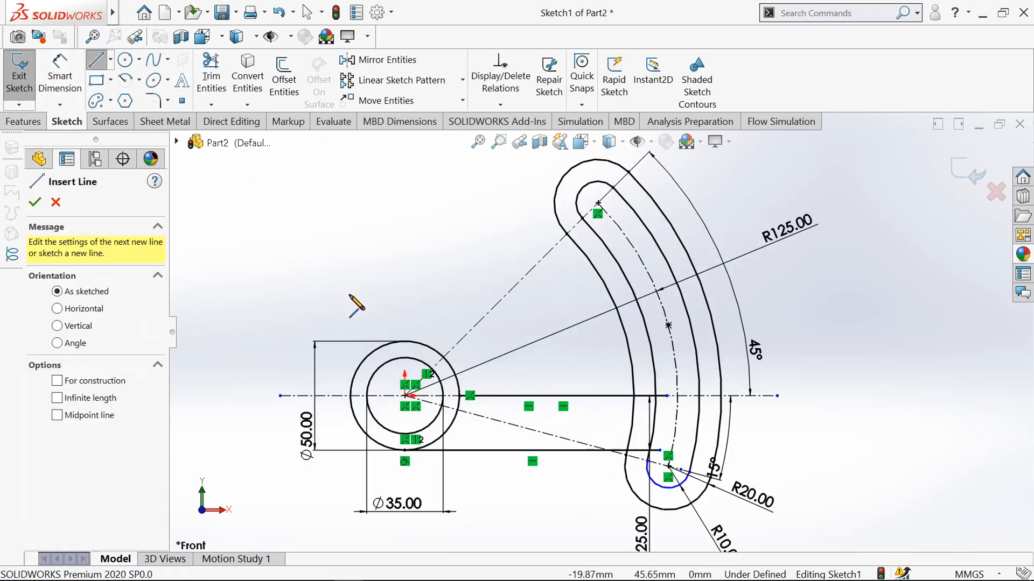
click(372, 352)
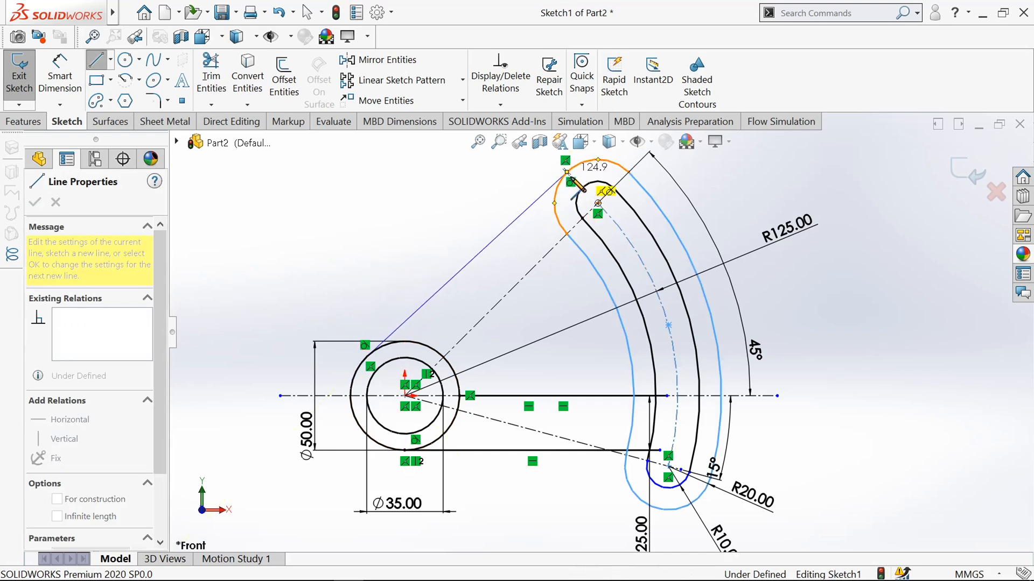
click(577, 183)
key(Escape)
key(Escape)
scroll(591, 412, down, 2)
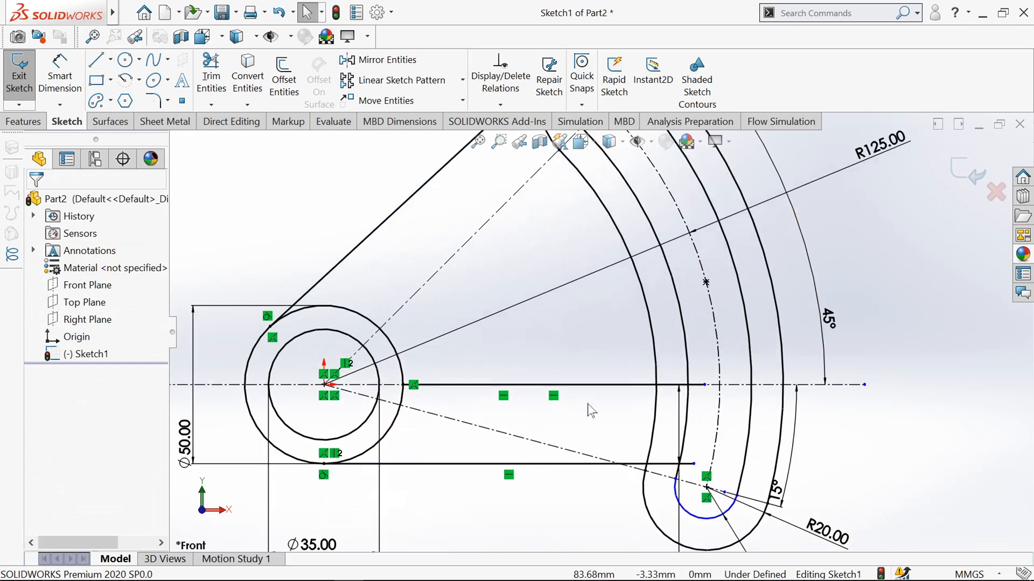
Step: Add a concentric relation between the lower end arcs of the outer and inner slots
scroll(591, 412, up, 2)
scroll(591, 412, up, 2)
scroll(707, 411, down, 6)
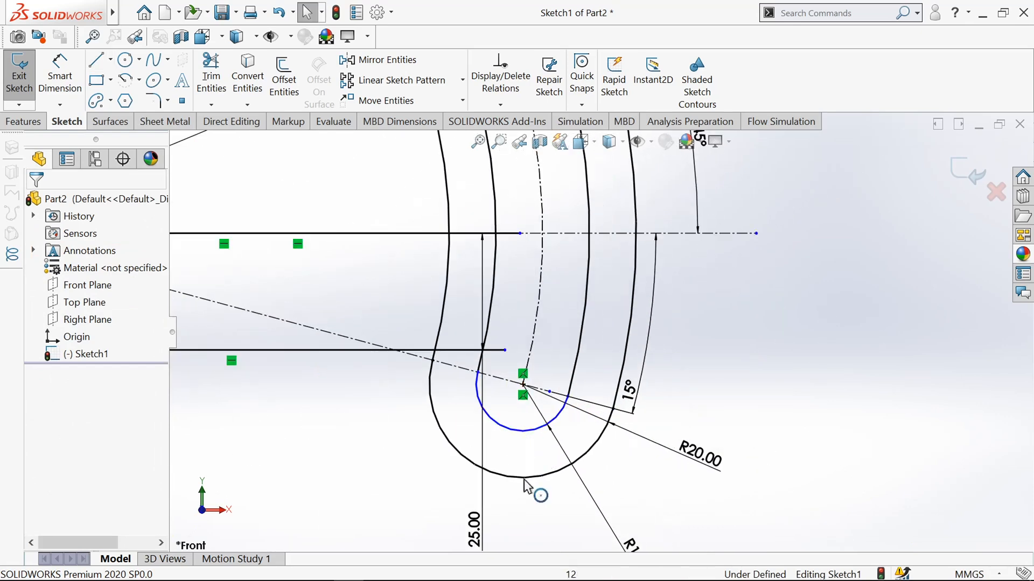
click(527, 473)
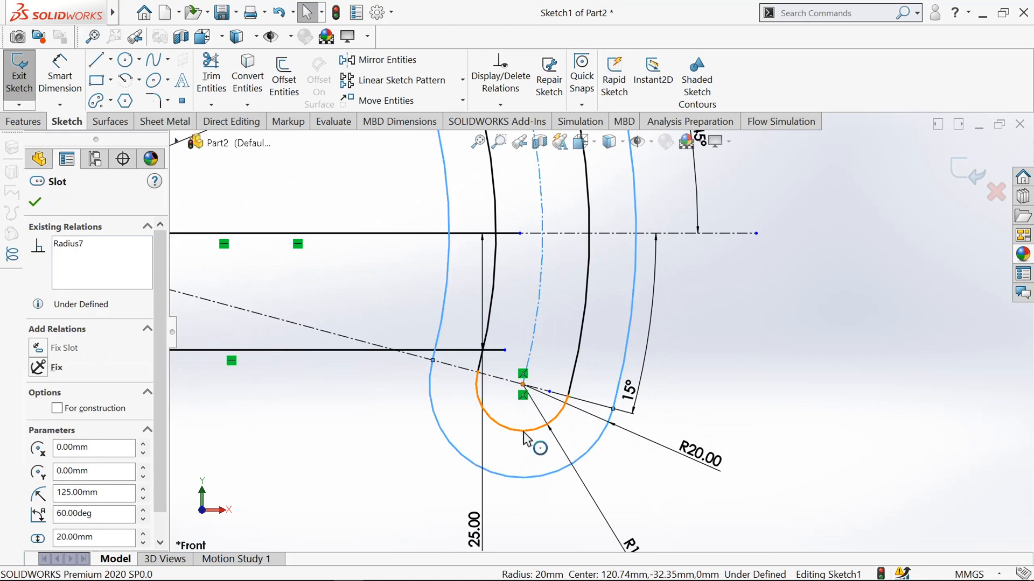
ctrl+click(524, 434)
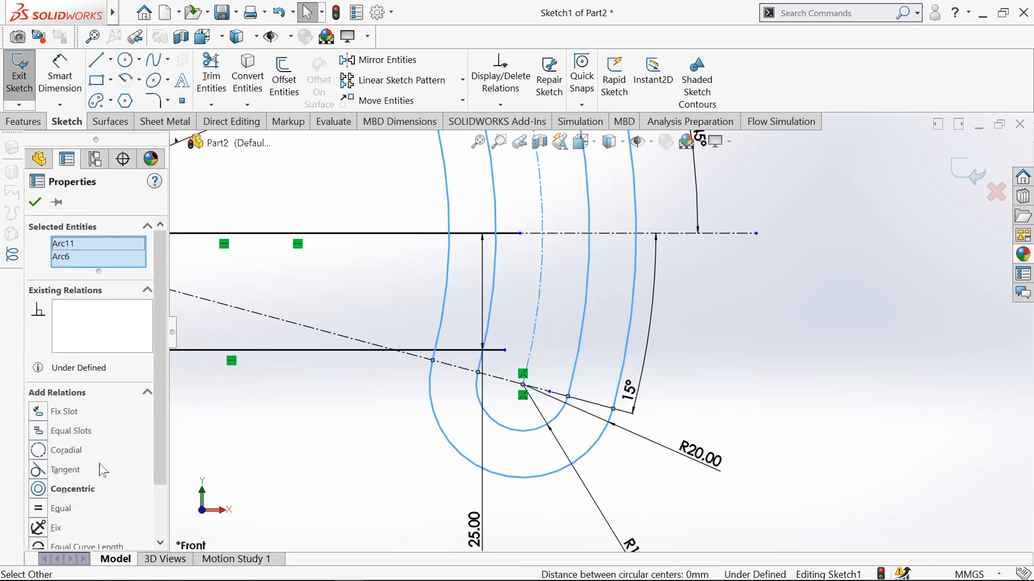
click(45, 490)
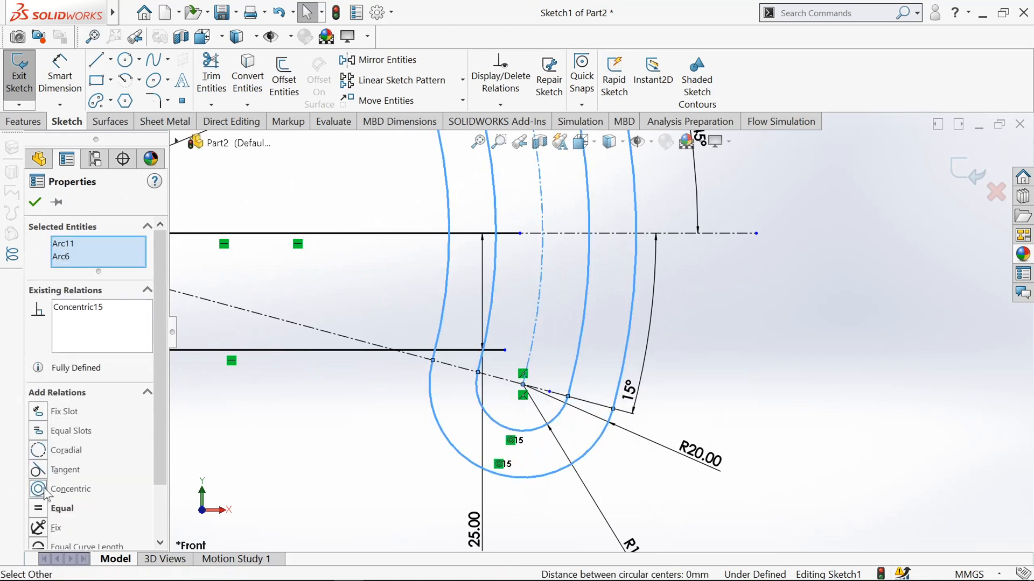
click(35, 201)
scroll(361, 476, up, 5)
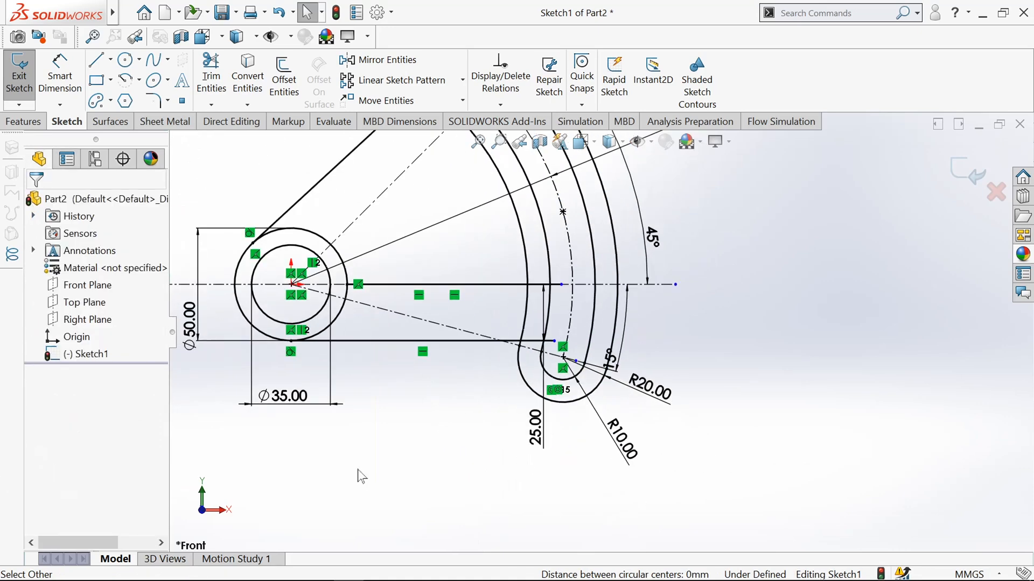
Step: Power-trim the ends of both horizontal lines that extend past the outer slot's edge nearest the circles
click(210, 75)
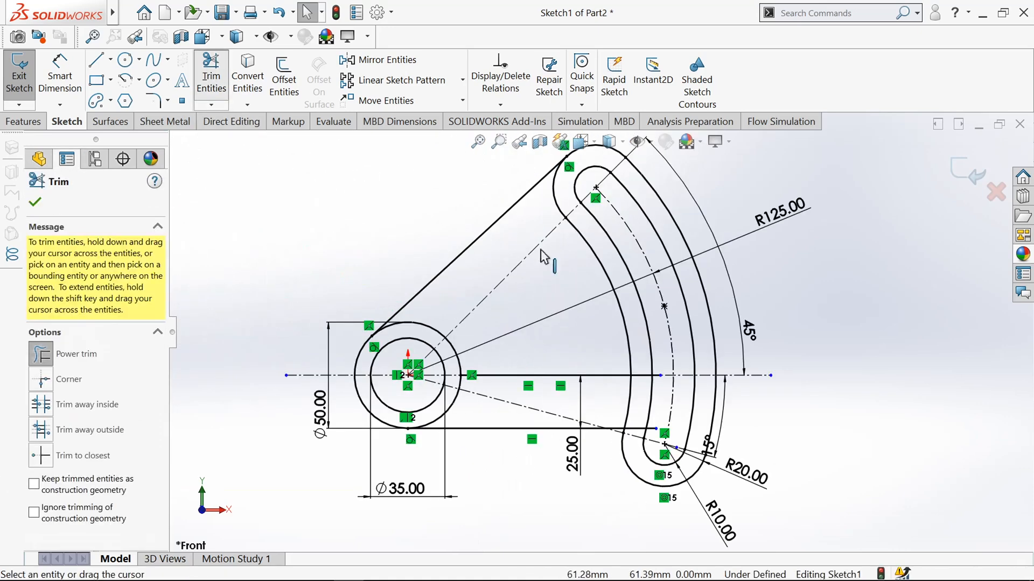
scroll(630, 339, down, 4)
mouse_move(683, 378)
mouse_down()
mouse_move(673, 413)
mouse_move(651, 405)
mouse_move(651, 418)
mouse_up()
scroll(653, 425, up, 2)
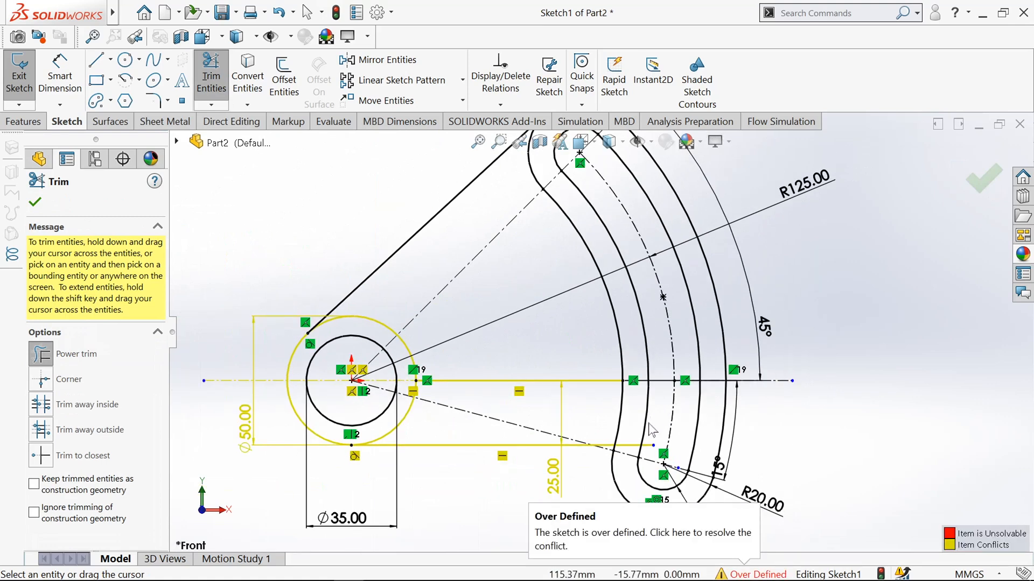
scroll(614, 455, down, 2)
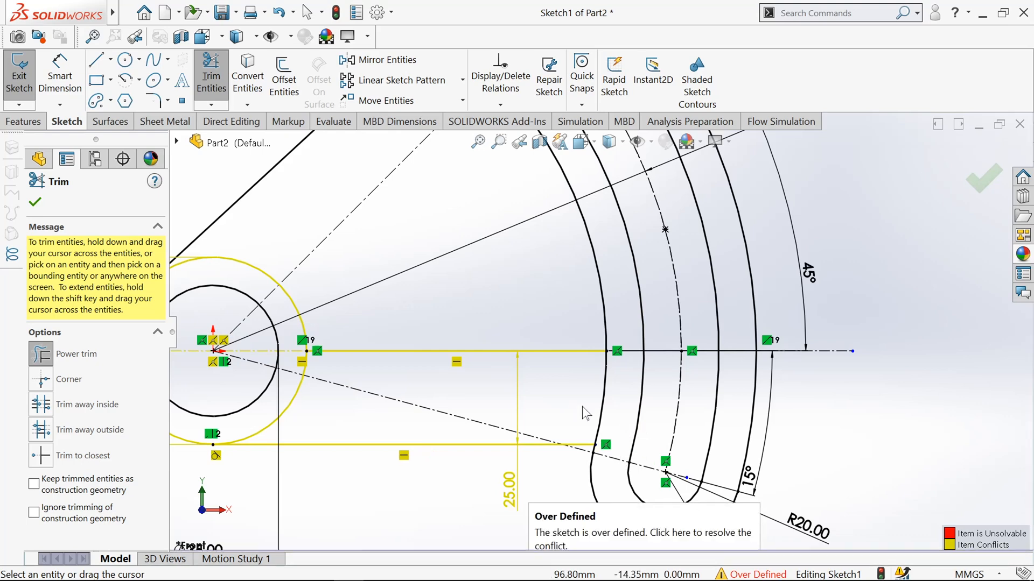
Step: Trim away the outer slot's edge between the two horizontal lines
drag(623, 458, 614, 434)
click(555, 302)
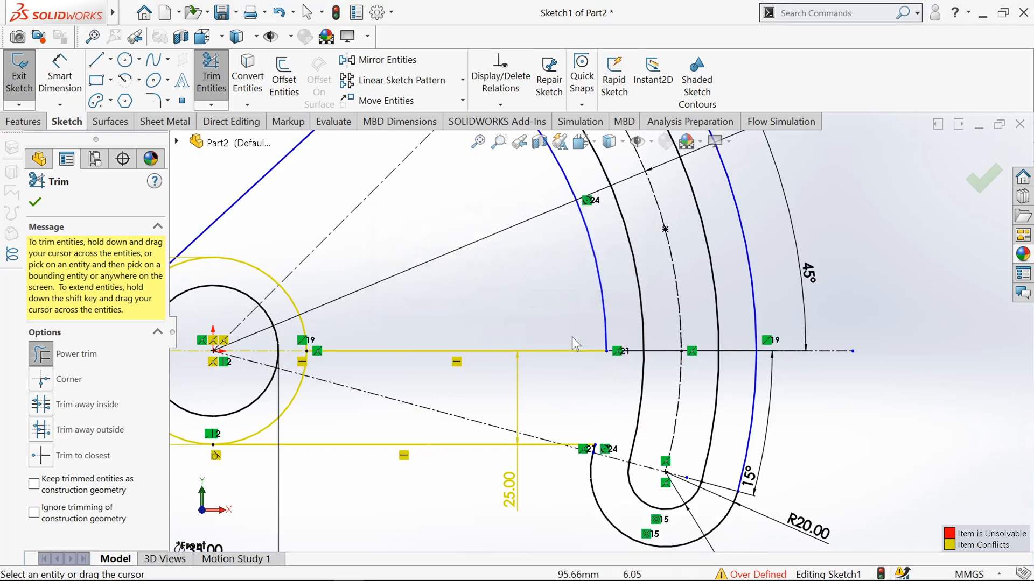
scroll(570, 374, down, 1)
scroll(570, 374, up, 2)
click(35, 205)
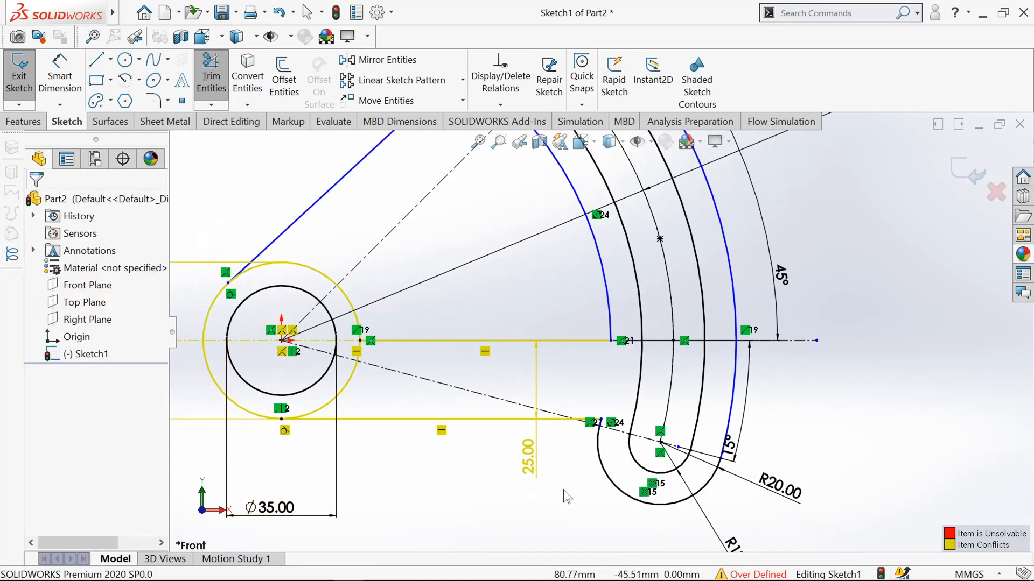
Step: Delete the conflicting 25 mm dimension between the two horizontal lines
click(532, 459)
right_click(531, 459)
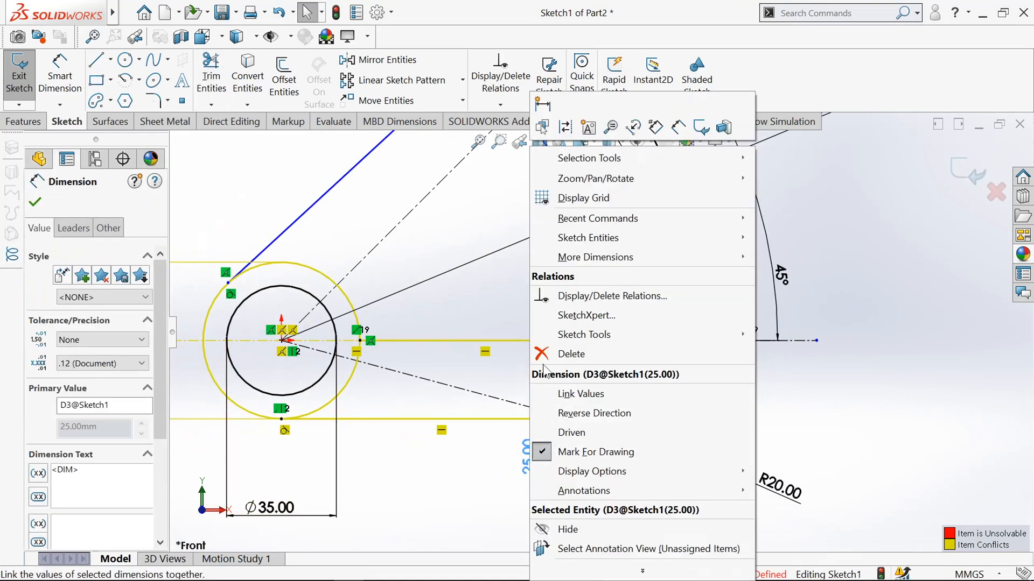
click(549, 351)
scroll(561, 372, down, 1)
scroll(561, 373, up, 2)
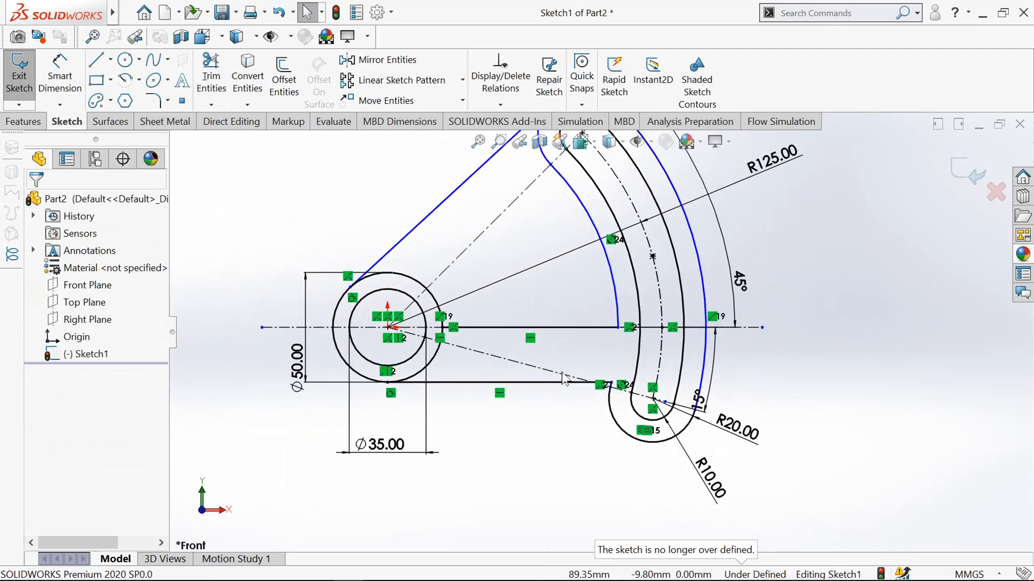
Step: Trim away the 50 mm circle's segment between the two horizontal lines
scroll(549, 250, down, 2)
click(211, 78)
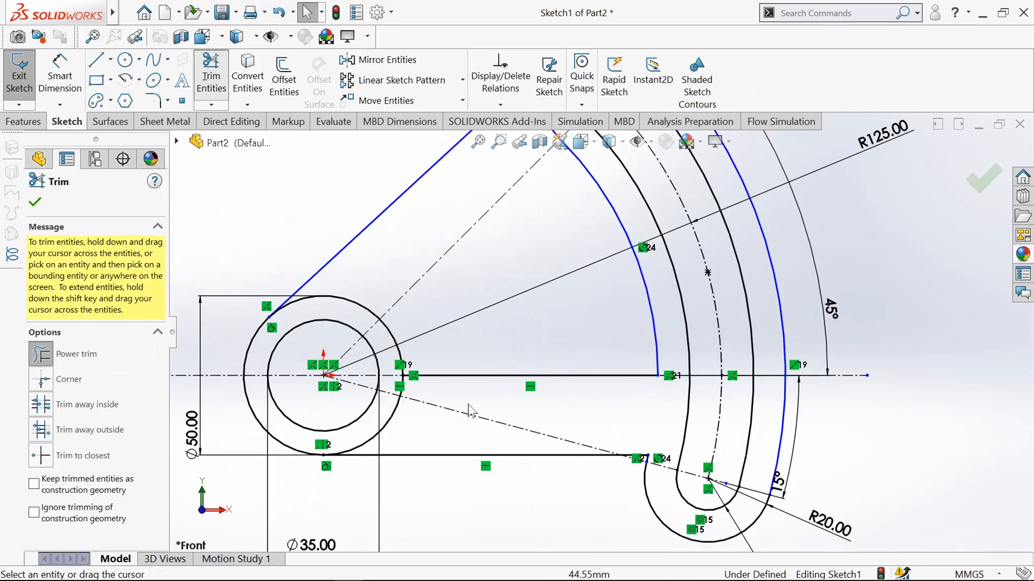
scroll(417, 420, down, 2)
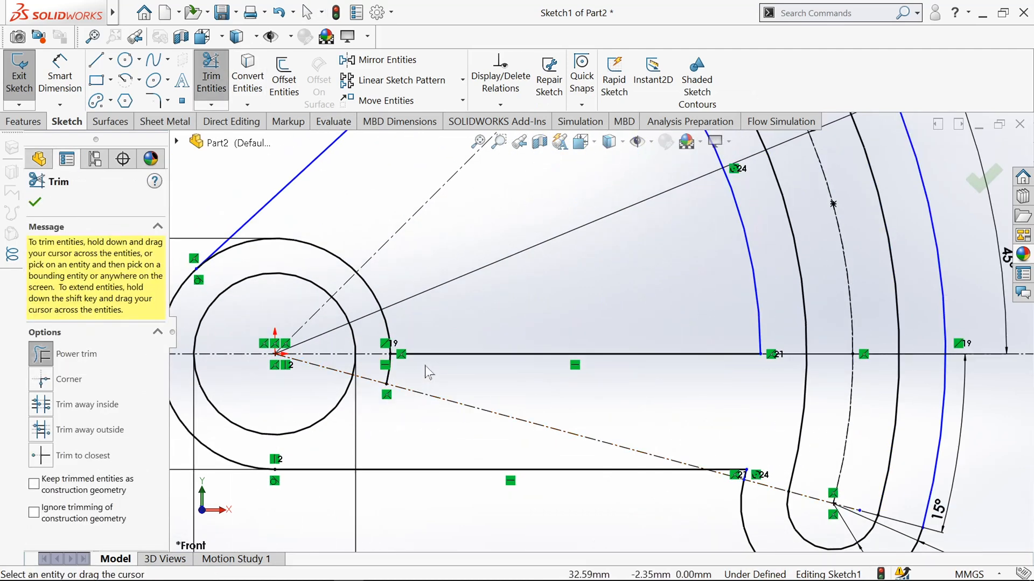
scroll(439, 389, up, 3)
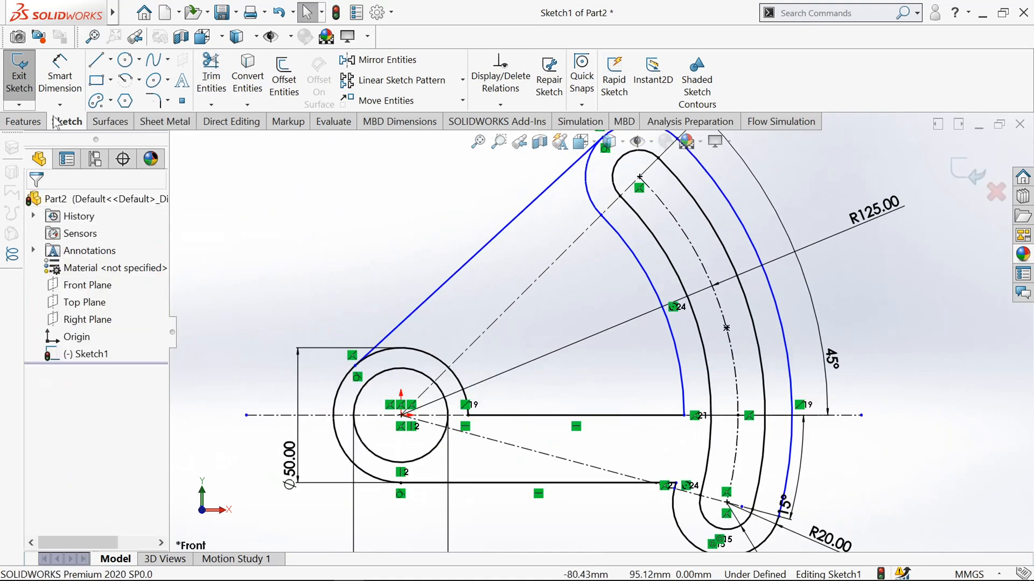
Step: Dimension the radius of the outer slot's concave edge, nearest the circles, as 105 mm
click(59, 76)
scroll(653, 303, down, 1)
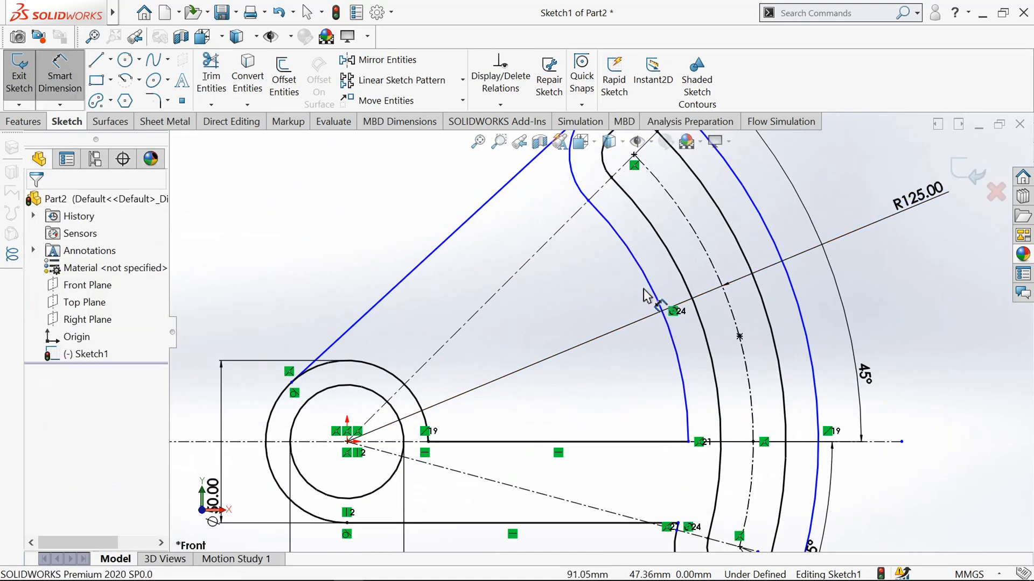
click(637, 295)
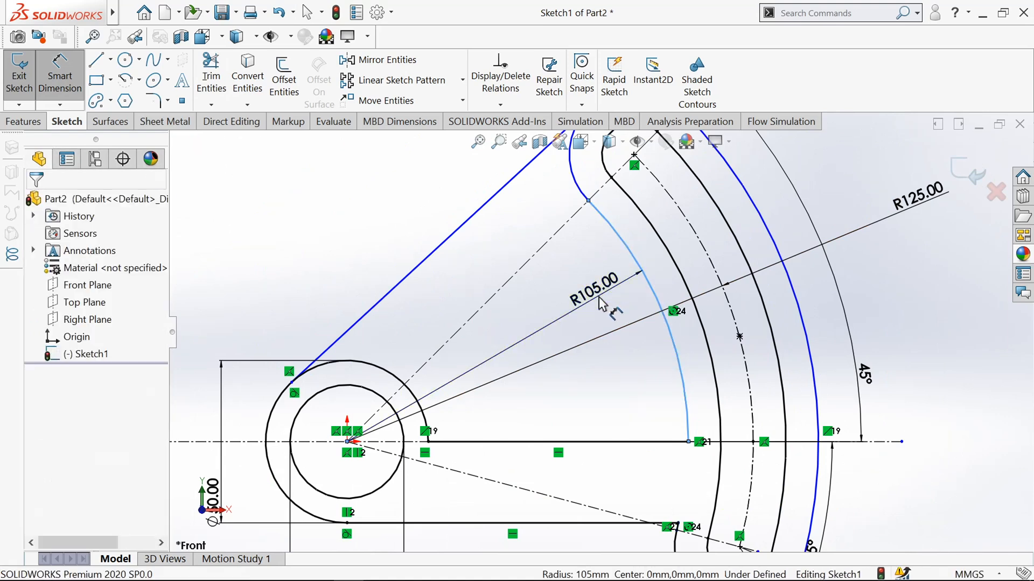
click(592, 293)
click(533, 276)
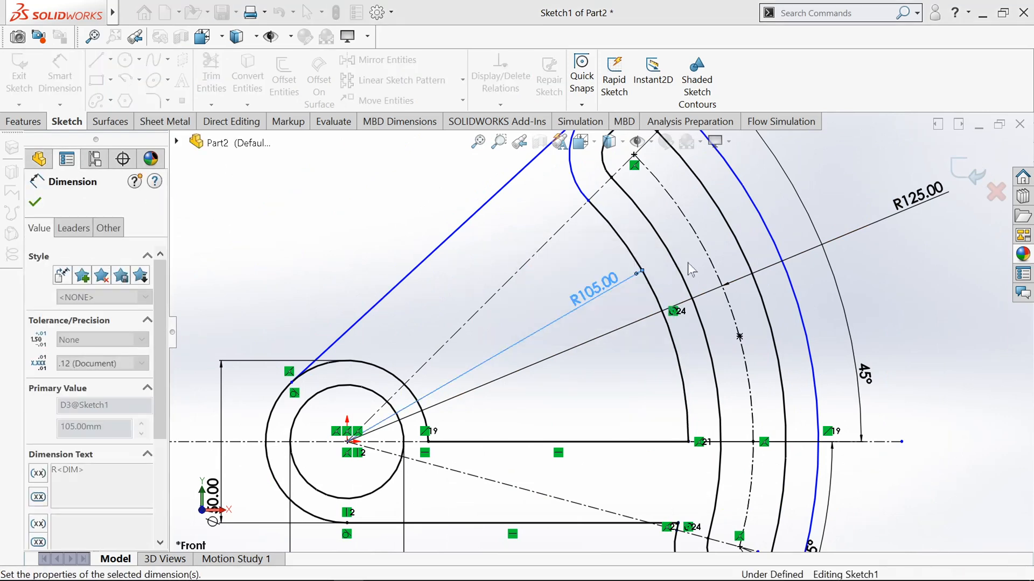
Step: Dimension the radius of the outer slot's convex edge, farthest from the circles, as 145 mm
click(788, 229)
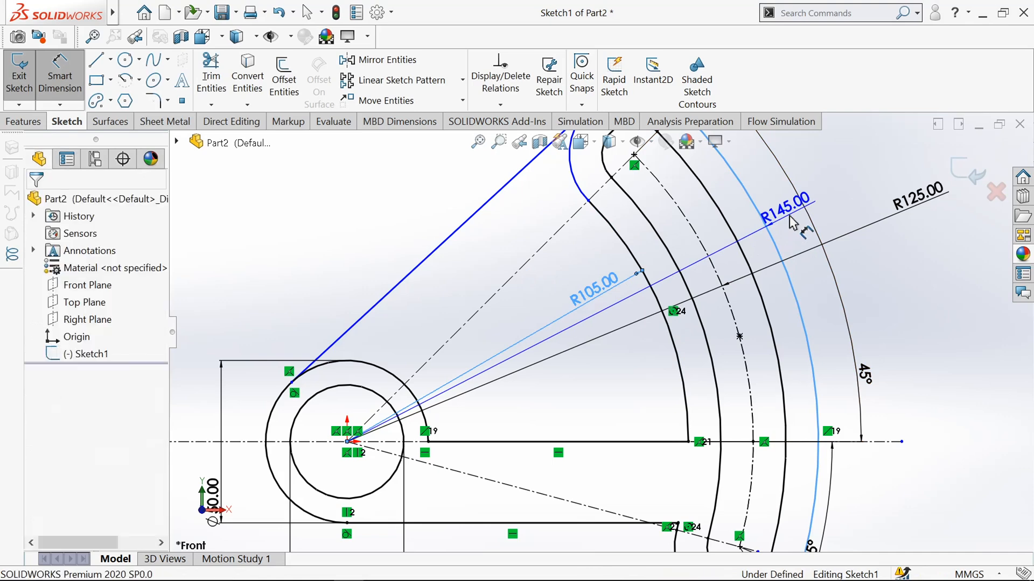
click(789, 215)
click(723, 192)
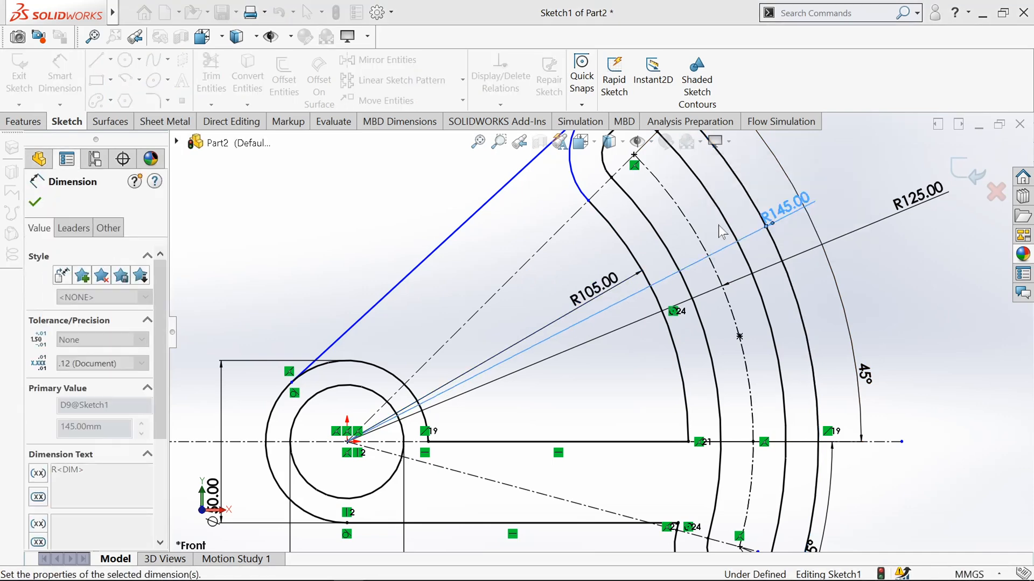
Step: Dimension the radius of the outer slot's upper end arc as 20 mm
scroll(720, 227, up, 3)
scroll(612, 224, down, 3)
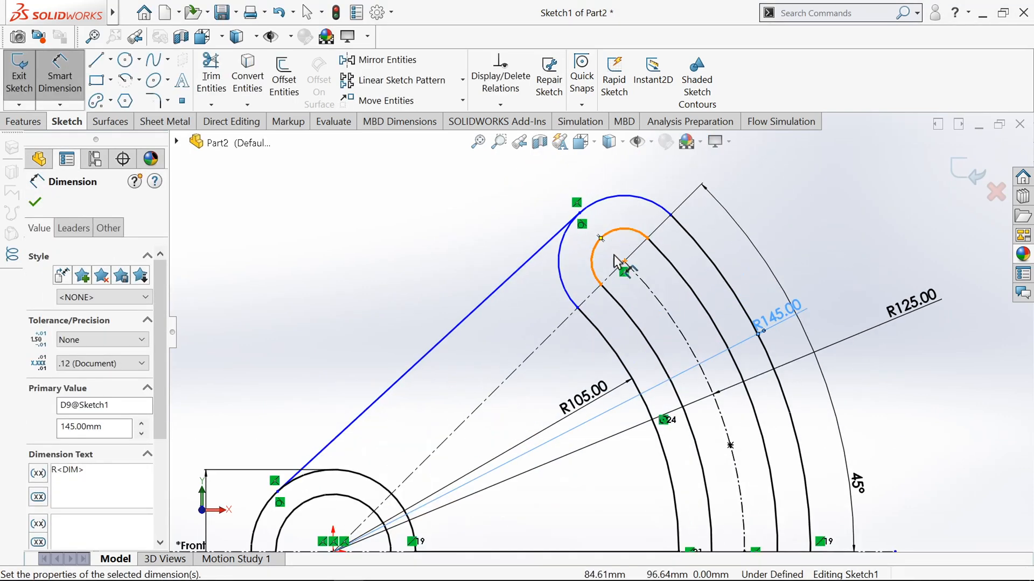
click(617, 176)
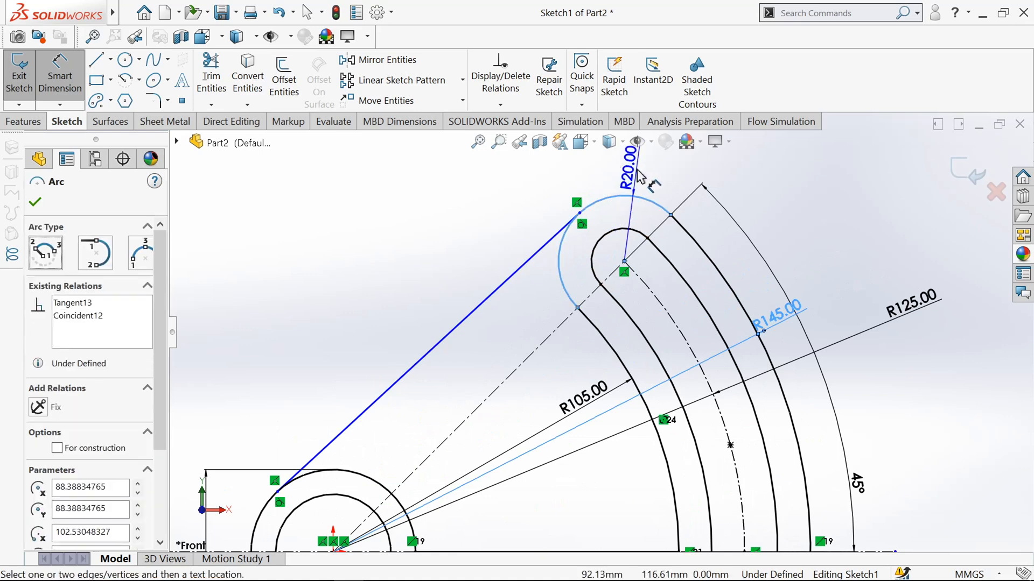
click(578, 164)
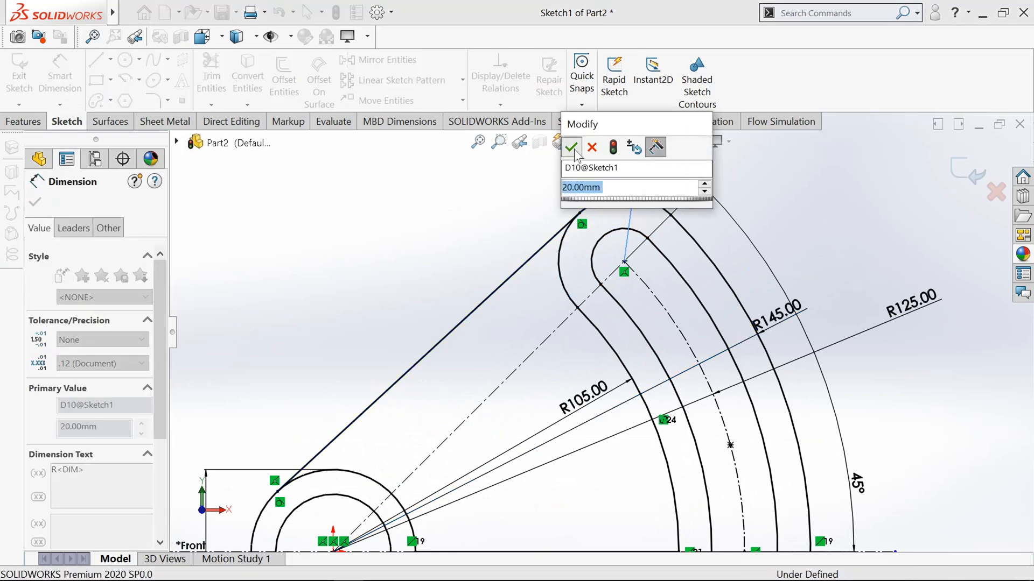
click(571, 147)
scroll(594, 238, up, 4)
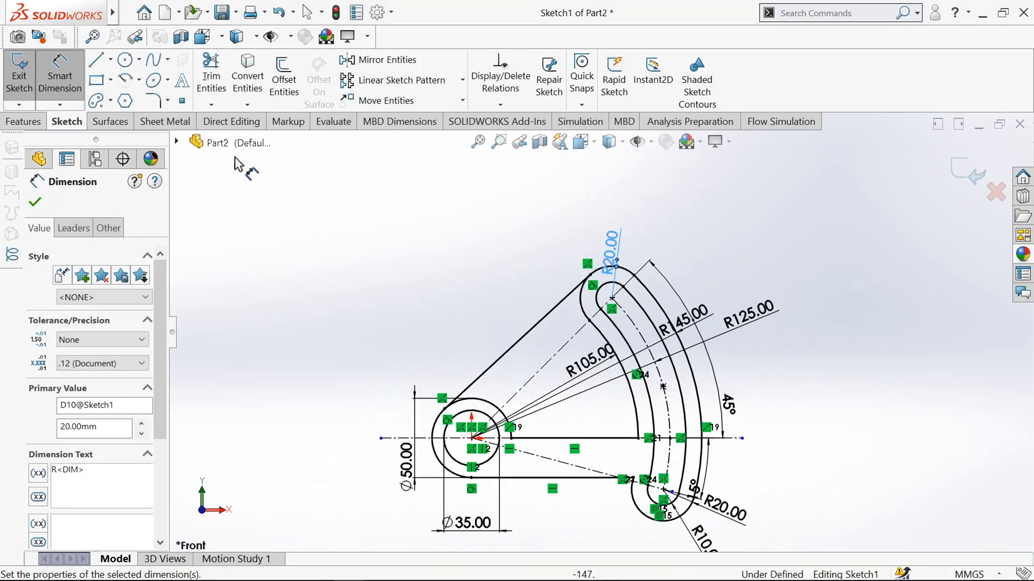
click(35, 202)
Step: Sketch a horizontal straight slot about 10.4 mm wide and 33.8 mm between centers, between the two horizontal lines
click(110, 101)
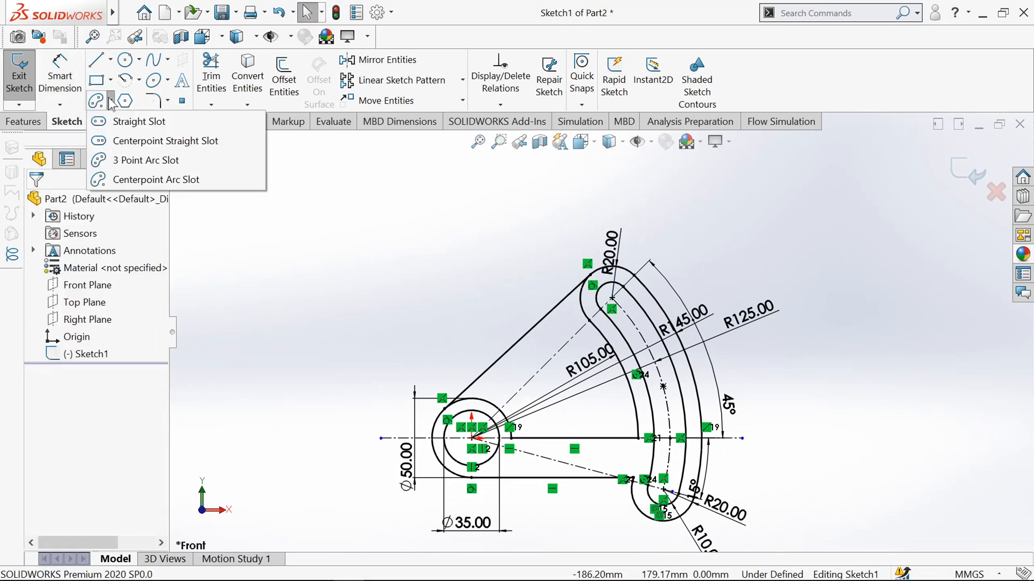
click(114, 123)
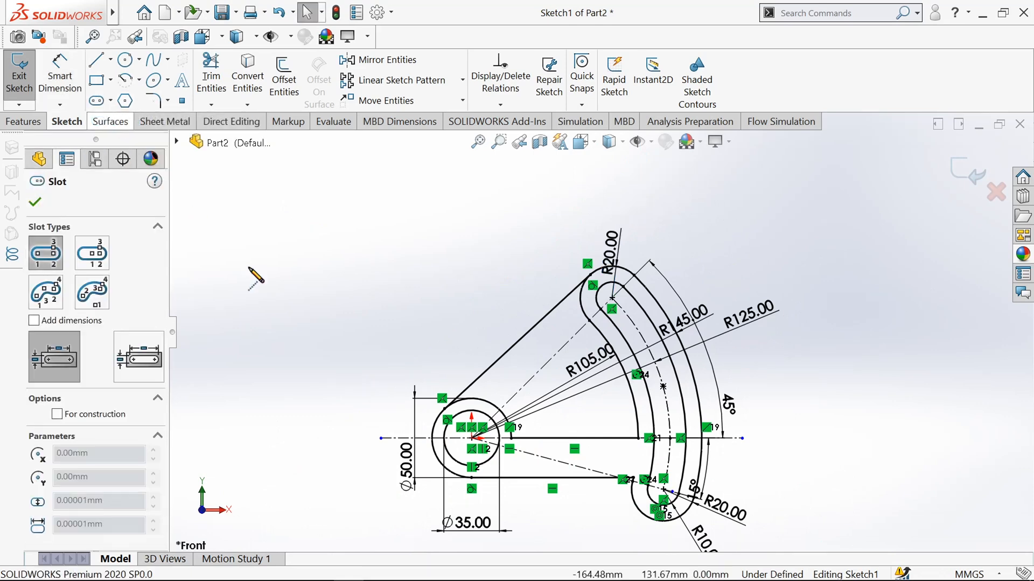
scroll(560, 473, down, 5)
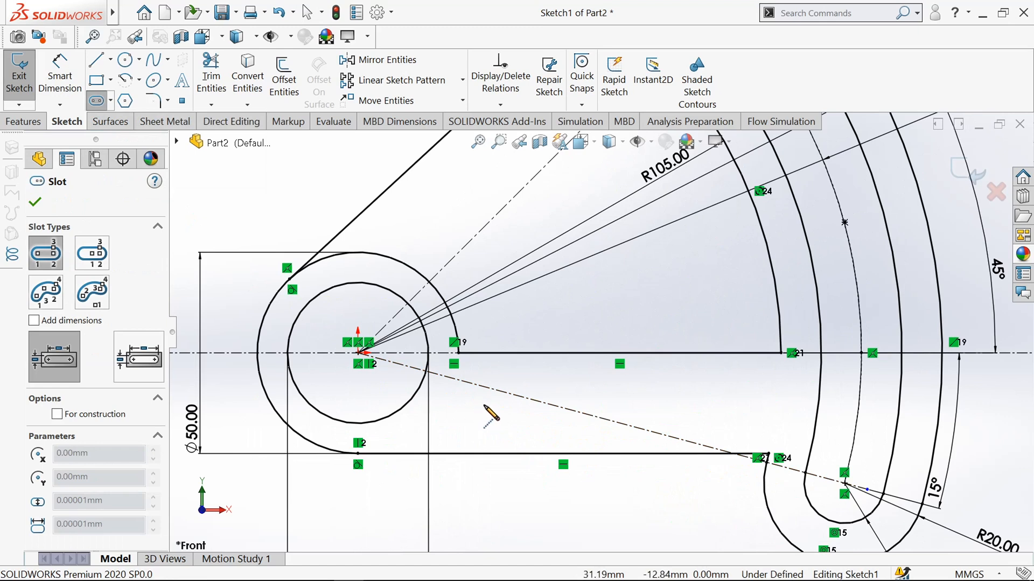
click(621, 404)
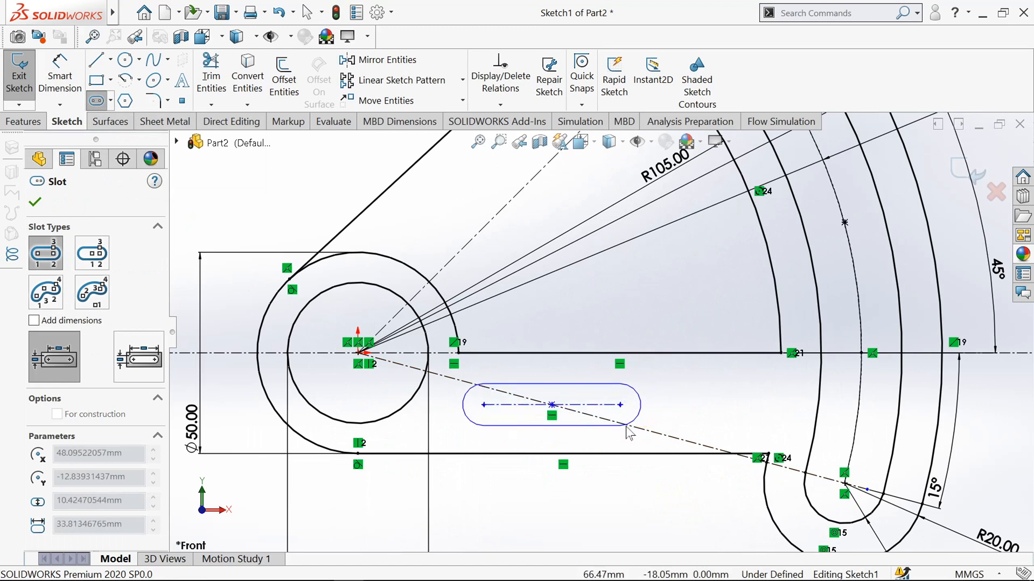
click(627, 428)
Step: Dimension the end-arc radius of the horizontal straight slot as 7.5 mm
click(68, 85)
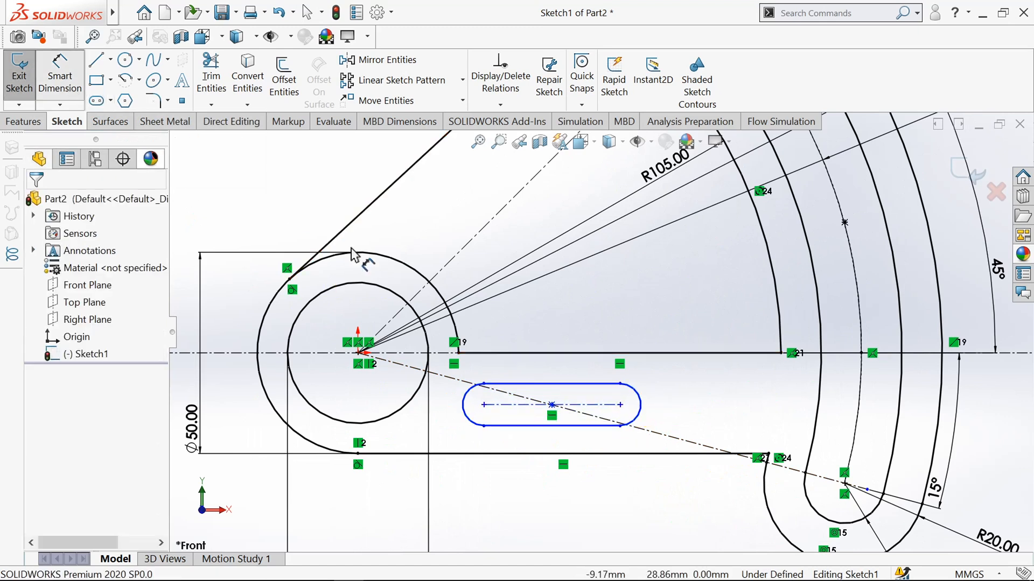
click(640, 414)
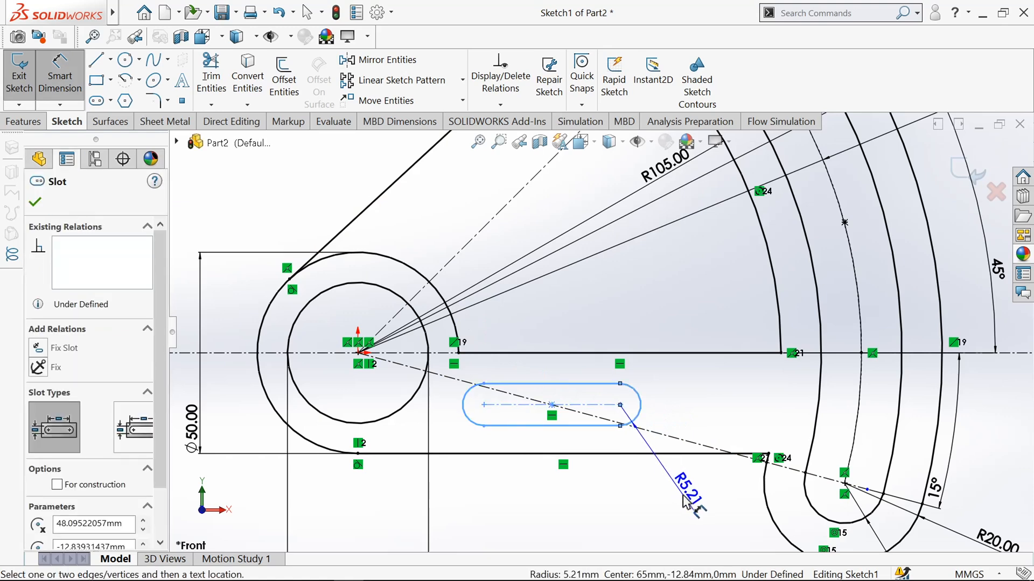
click(686, 502)
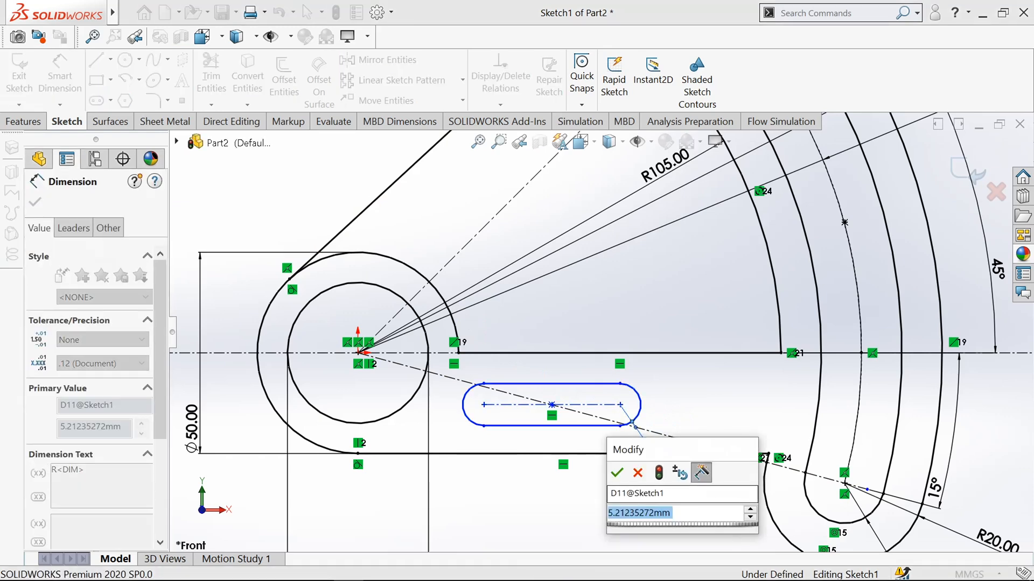
text(7.5)
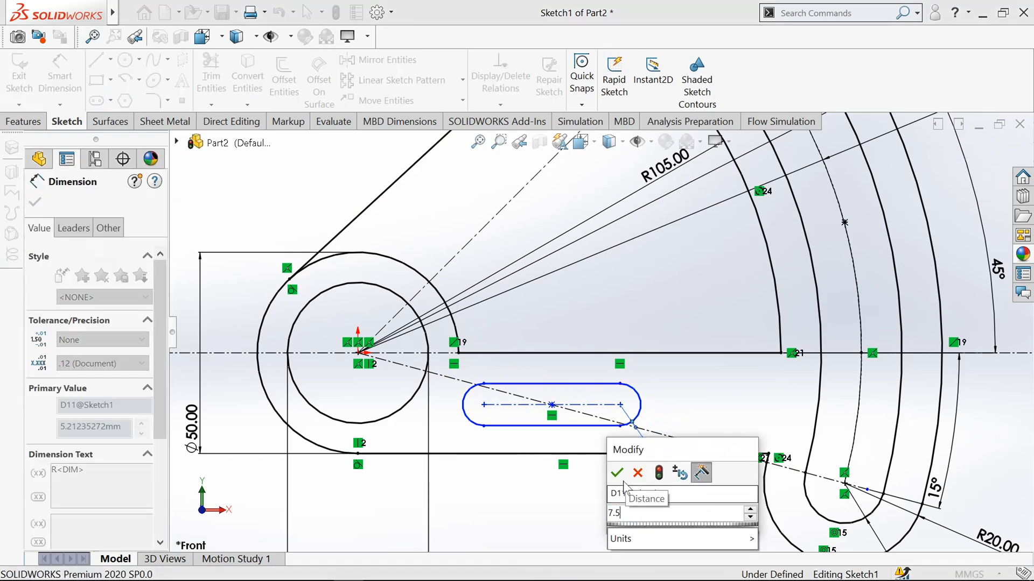
click(618, 472)
Step: Dimension the horizontal distance from the origin to the straight slot's nearest arc center as 38 mm
scroll(619, 471, down, 2)
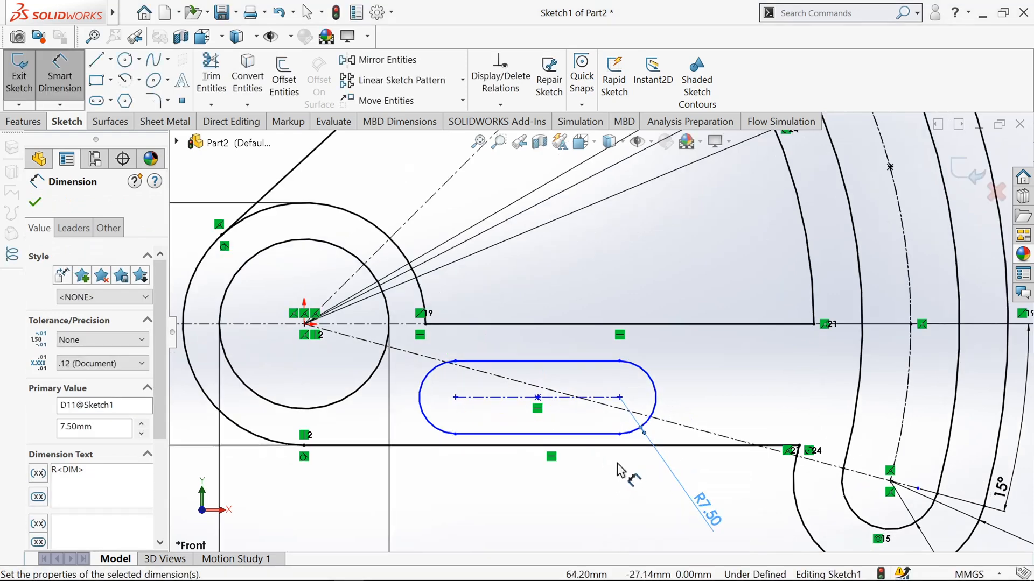
click(455, 398)
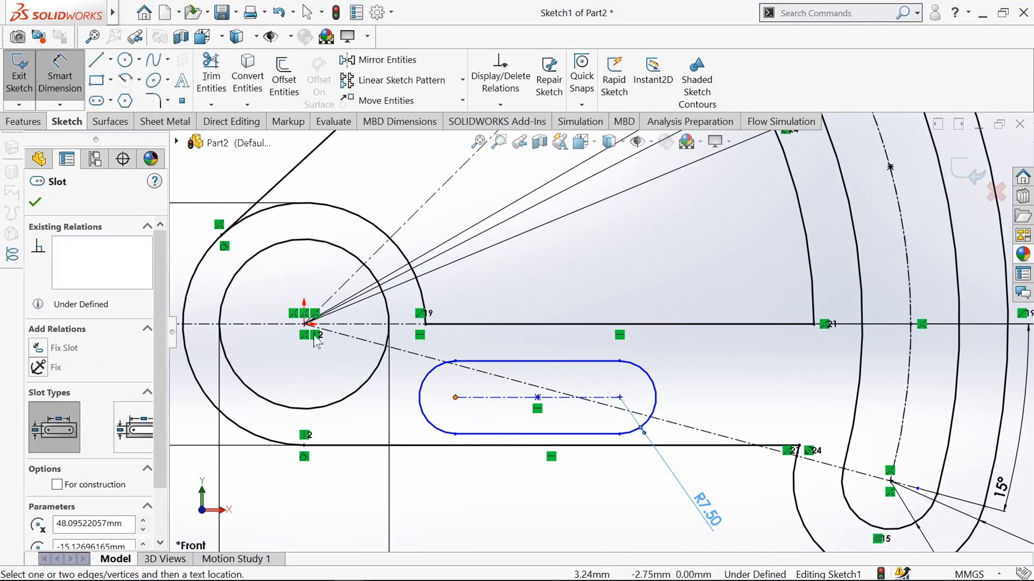
click(304, 324)
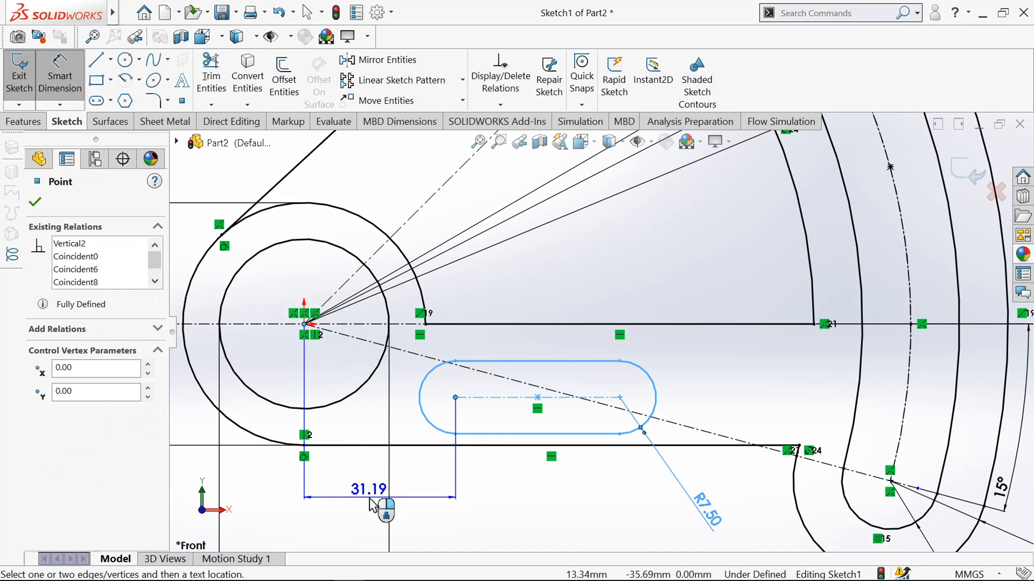
click(370, 507)
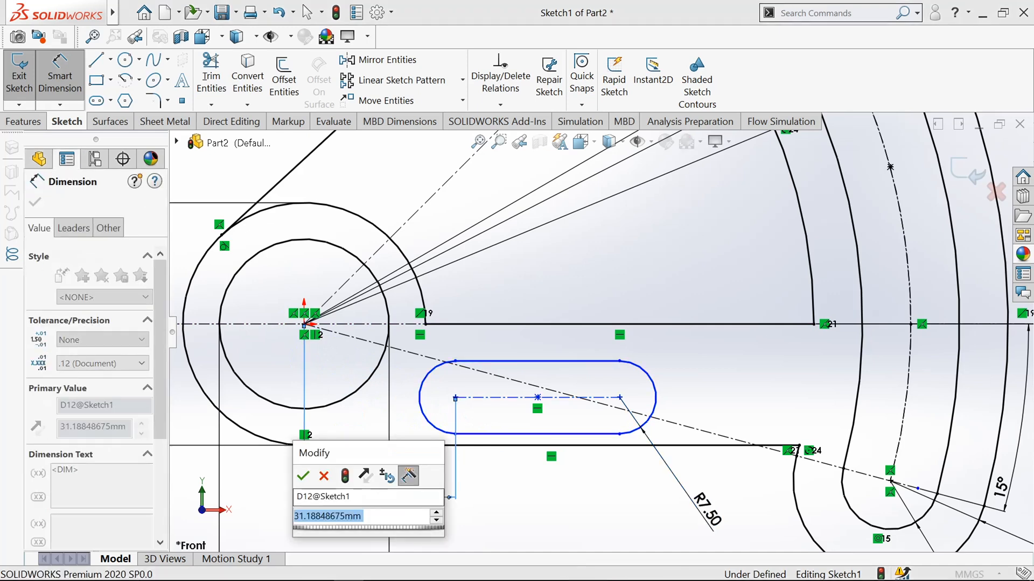
text(38)
click(304, 477)
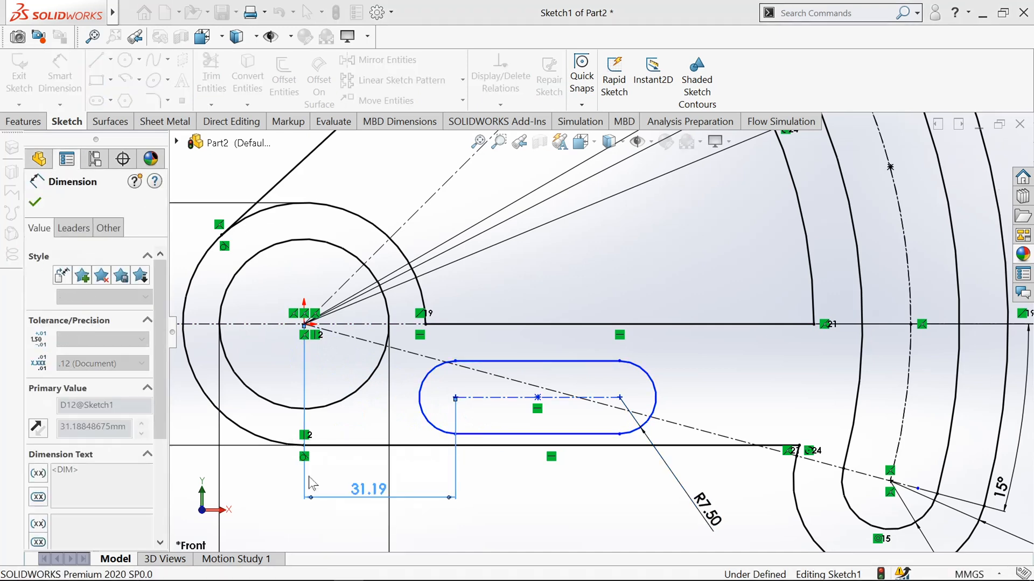
Step: Dimension the straight slot's center-to-center length as 35 mm
click(507, 398)
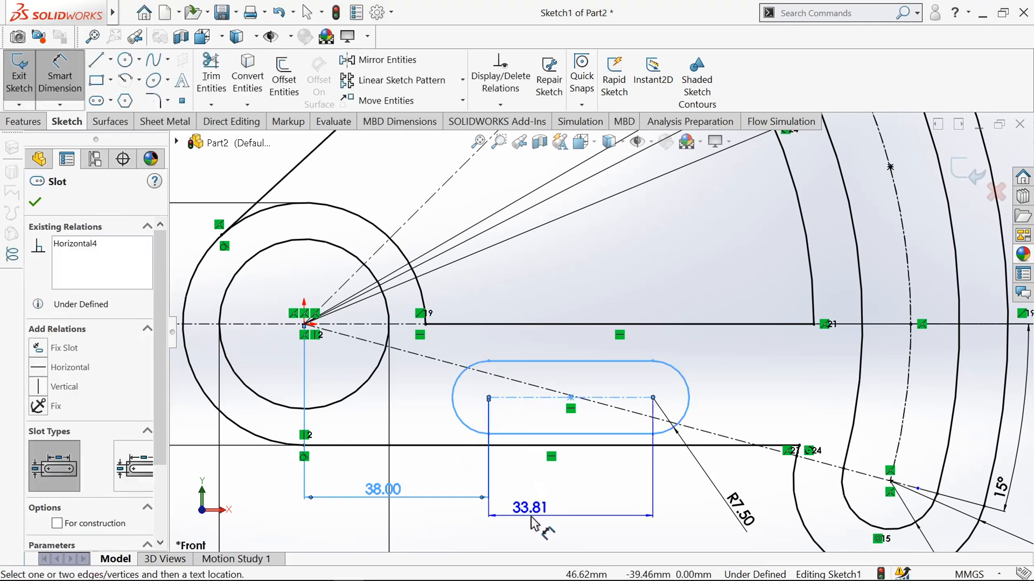
click(532, 522)
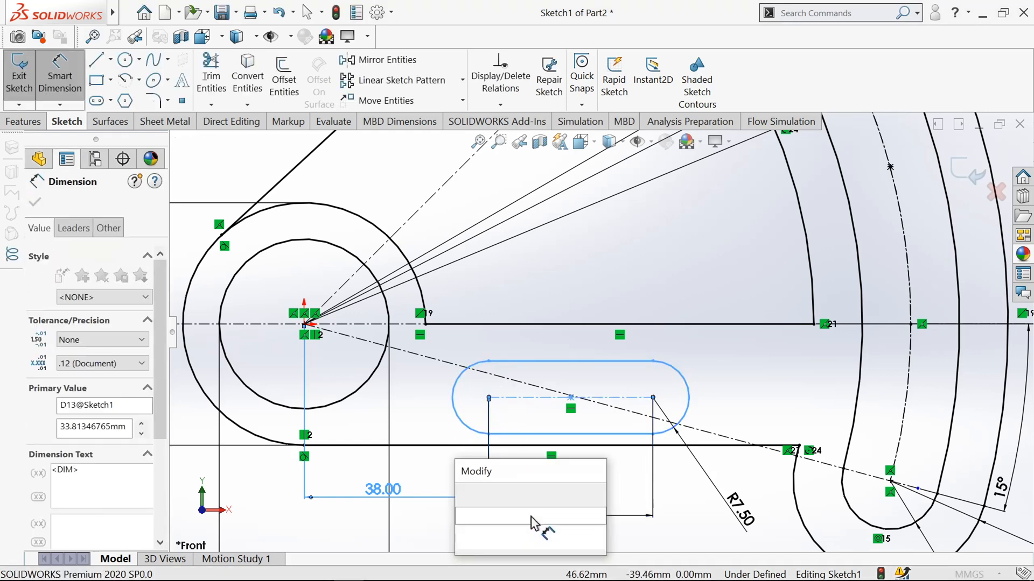
text(35)
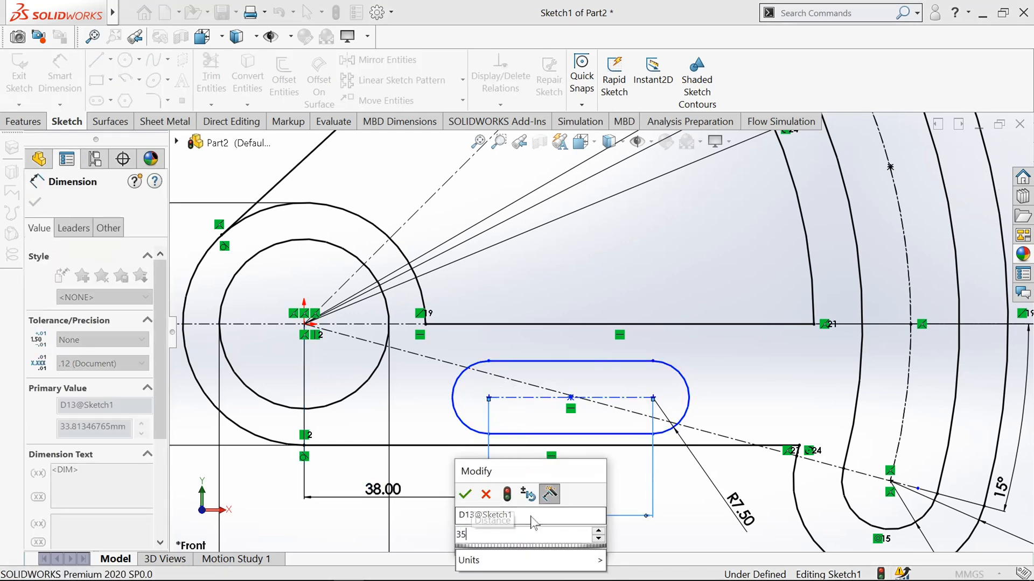
click(465, 494)
Step: Dimension the vertical distance between the straight slot's centerline and the lower horizontal line as 12 mm
scroll(472, 483, up, 2)
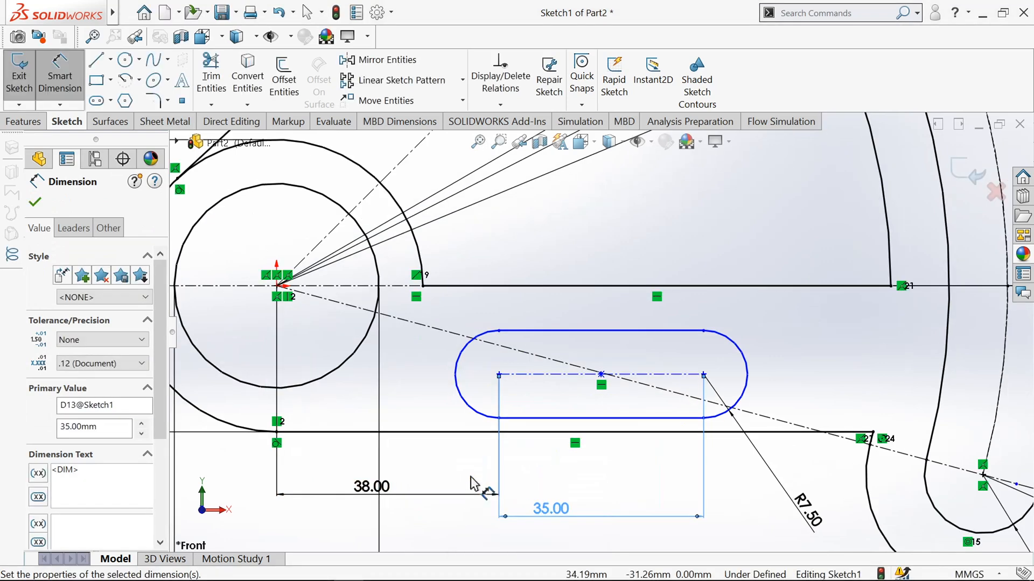
scroll(559, 369, down, 2)
click(560, 363)
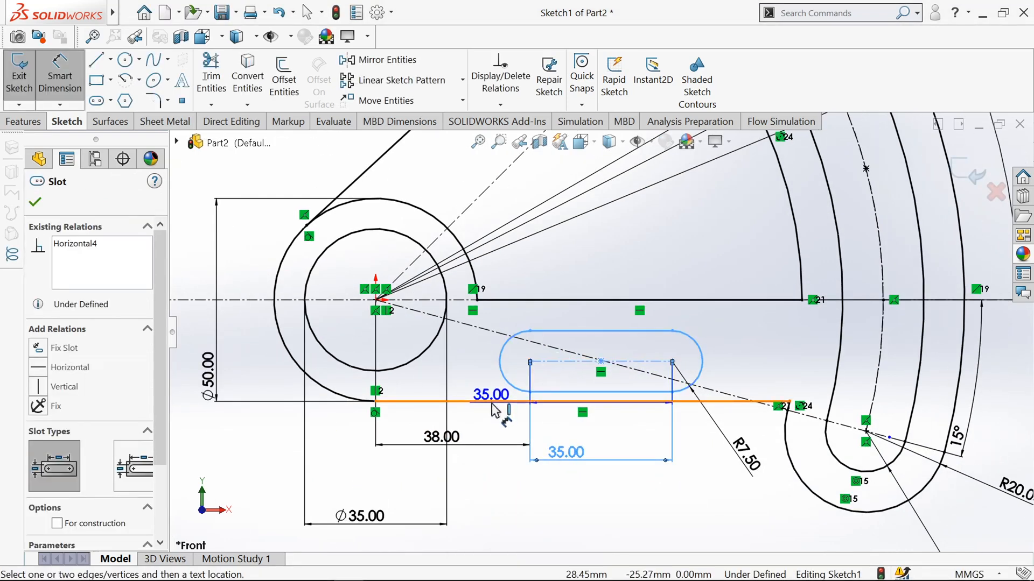
click(498, 401)
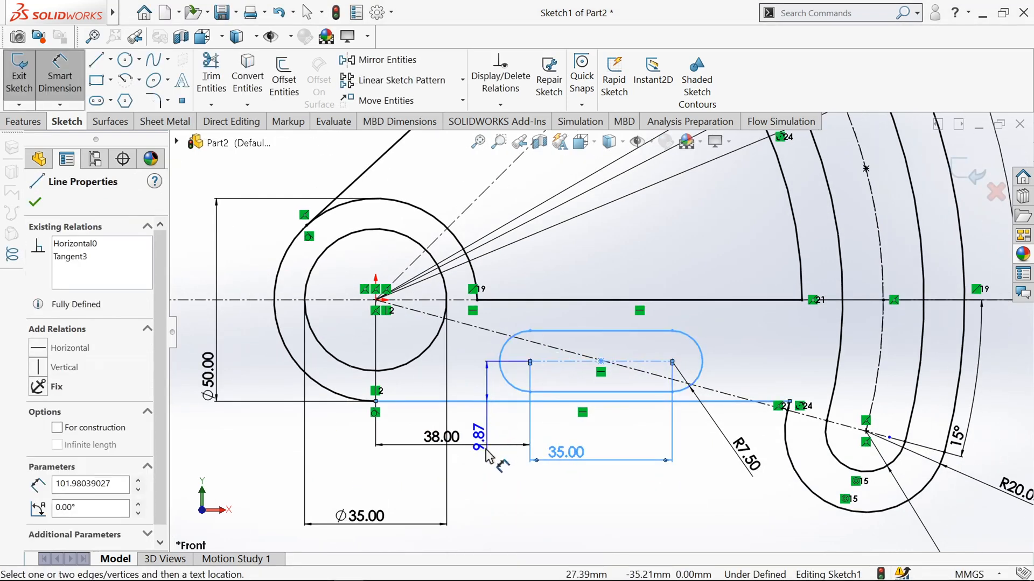
click(481, 486)
text(1)
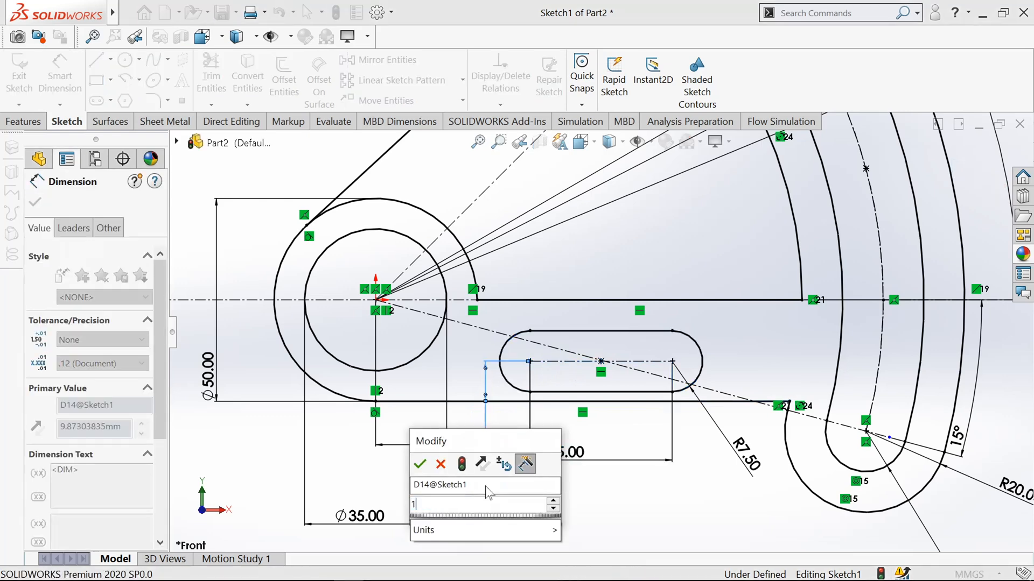
text(2)
click(427, 466)
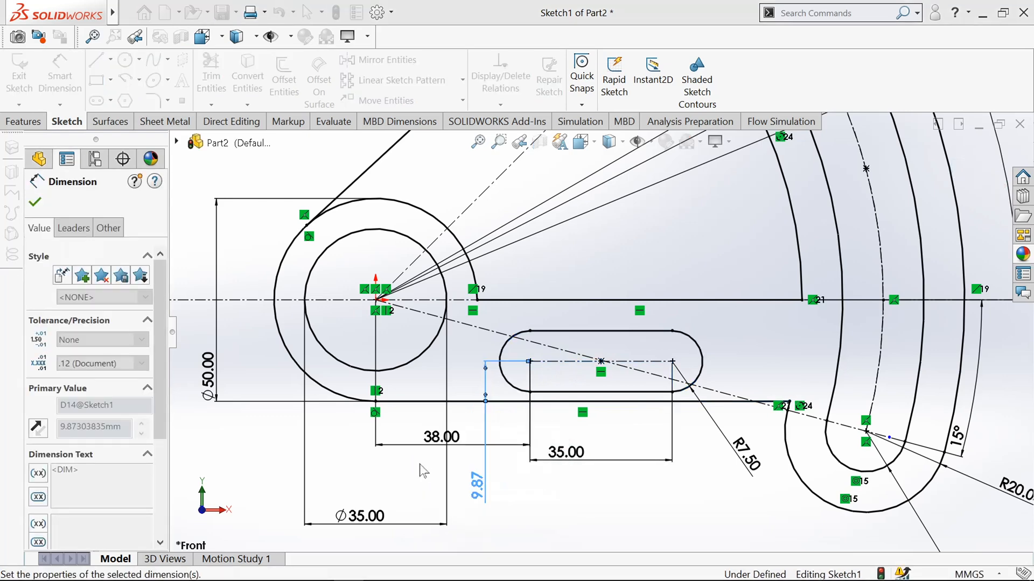
scroll(569, 332, up, 3)
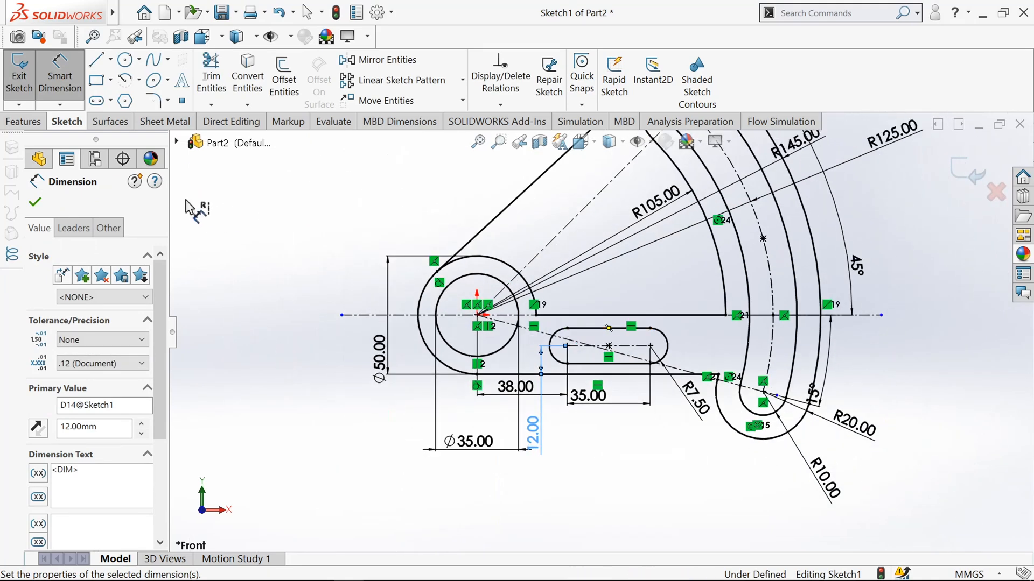
click(39, 206)
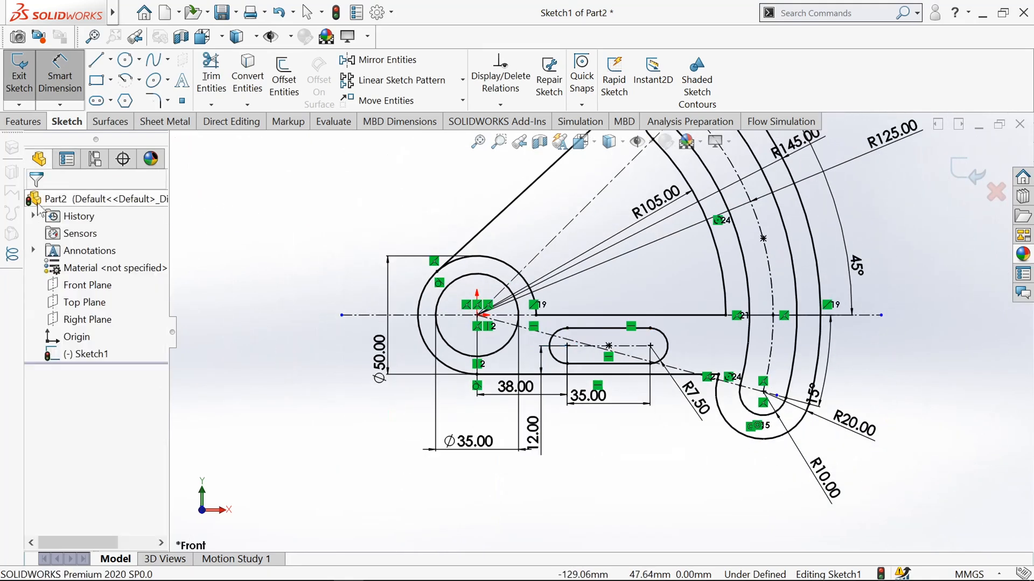
Step: Add 10 mm sketch fillets where the upper line meets the large circle and the curved arm, and where the lower line meets the arm
click(155, 105)
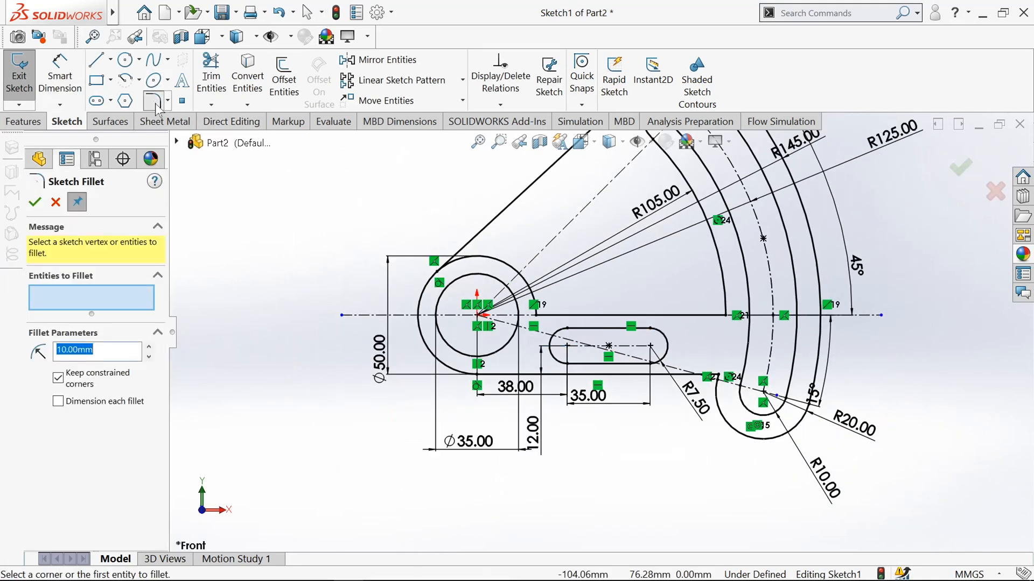
scroll(635, 326, up, 1)
scroll(829, 344, down, 2)
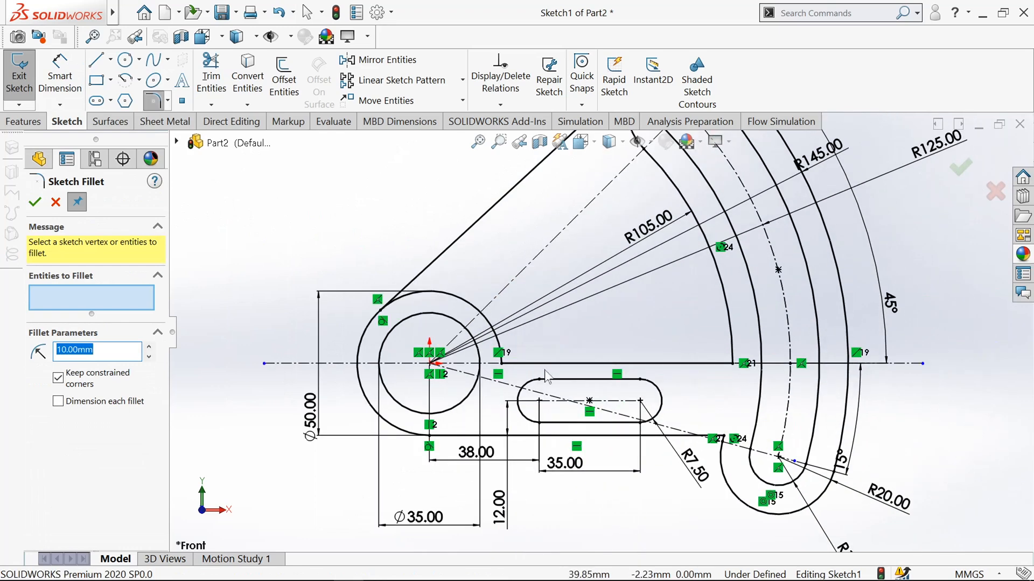
click(503, 358)
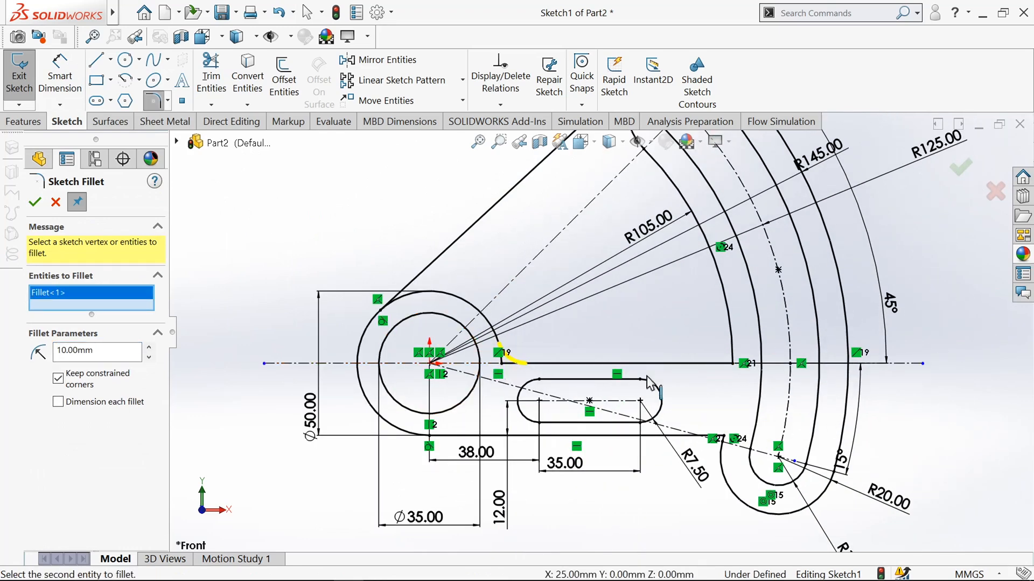
click(733, 365)
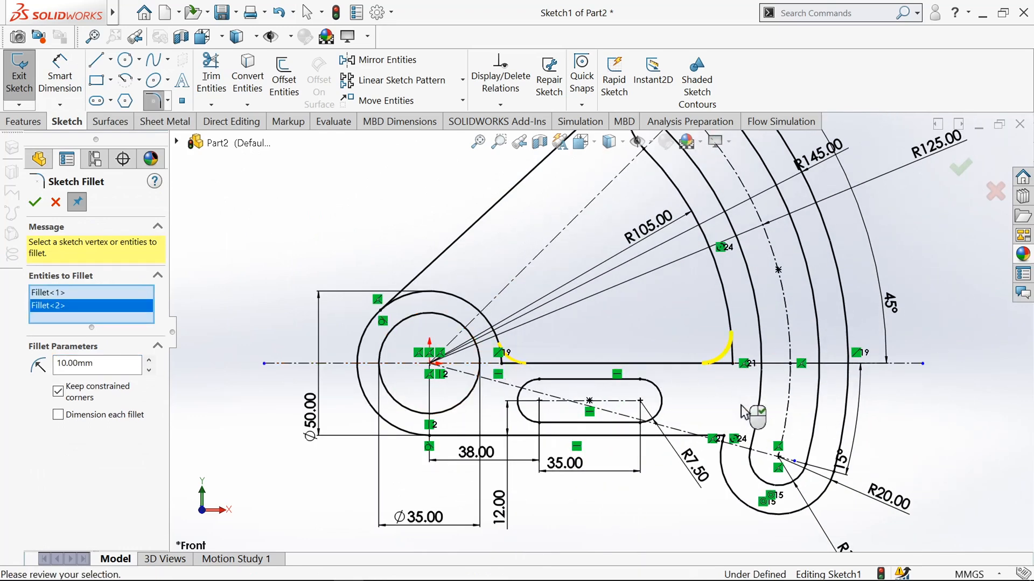
click(700, 436)
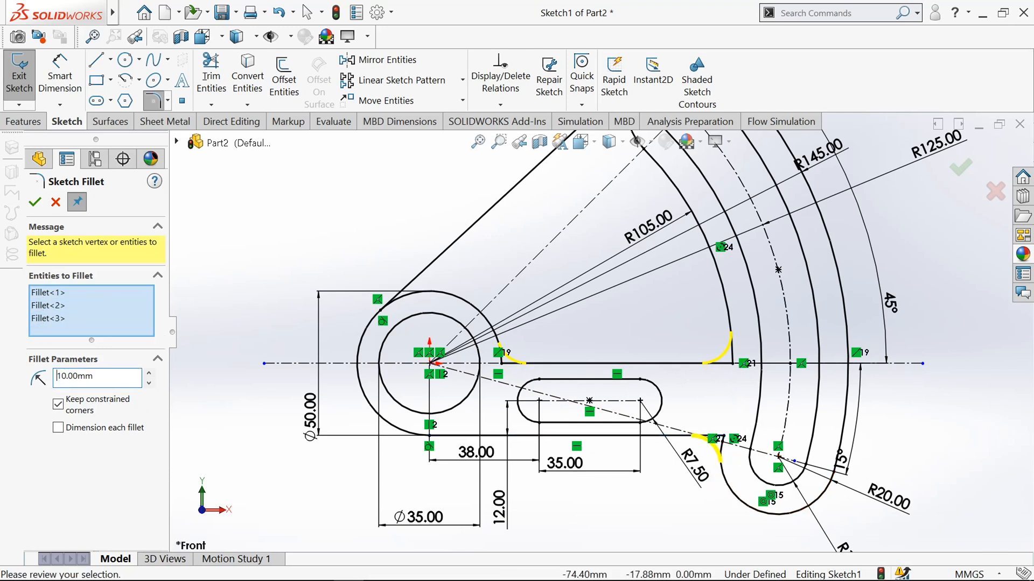
key(Return)
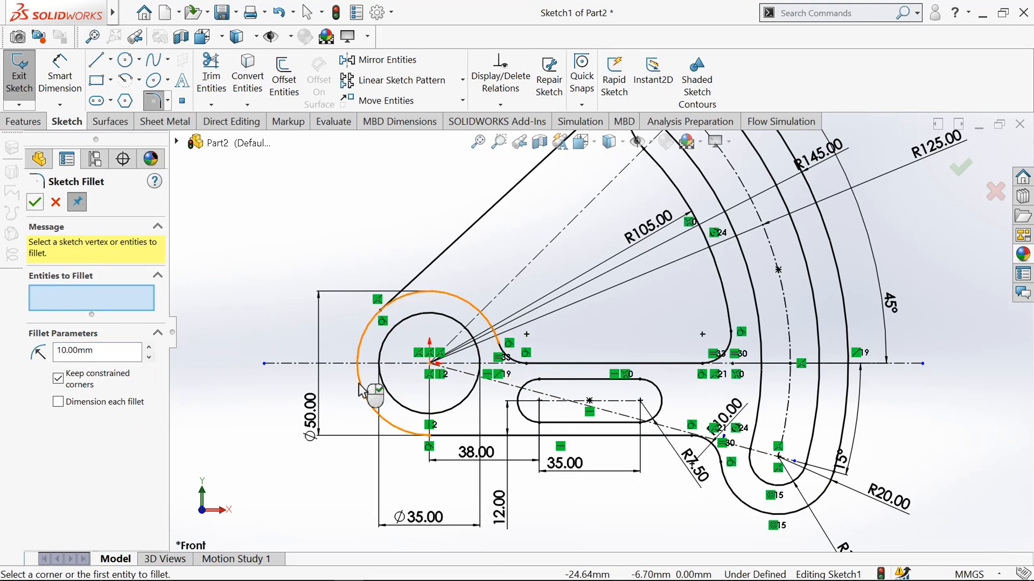
scroll(358, 383, up, 4)
scroll(599, 306, down, 2)
scroll(598, 307, down, 2)
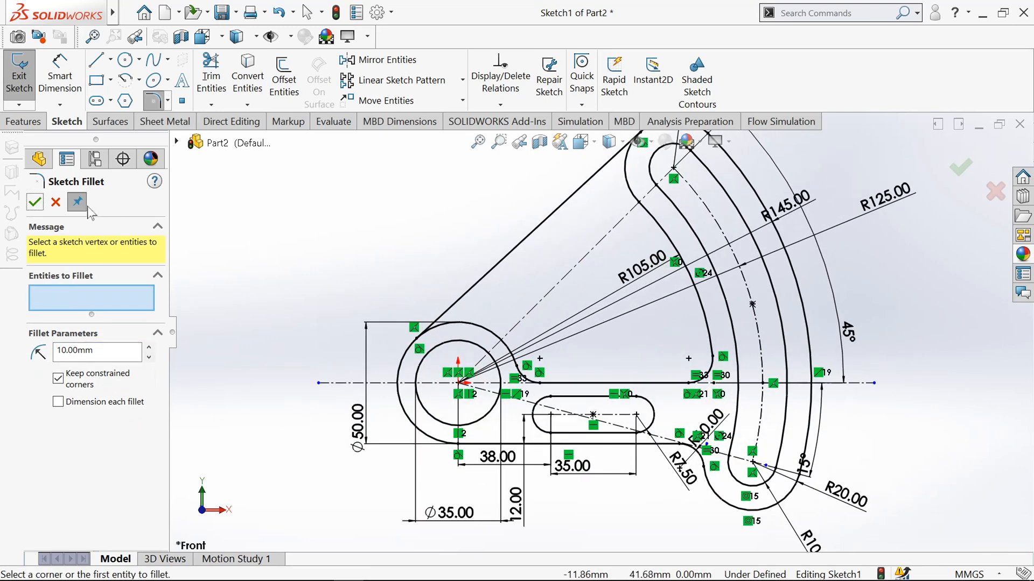
click(36, 203)
Step: Exit the sketch and start an Extruded Boss/Base using only the lever body region around the hole and slots as contour
click(20, 75)
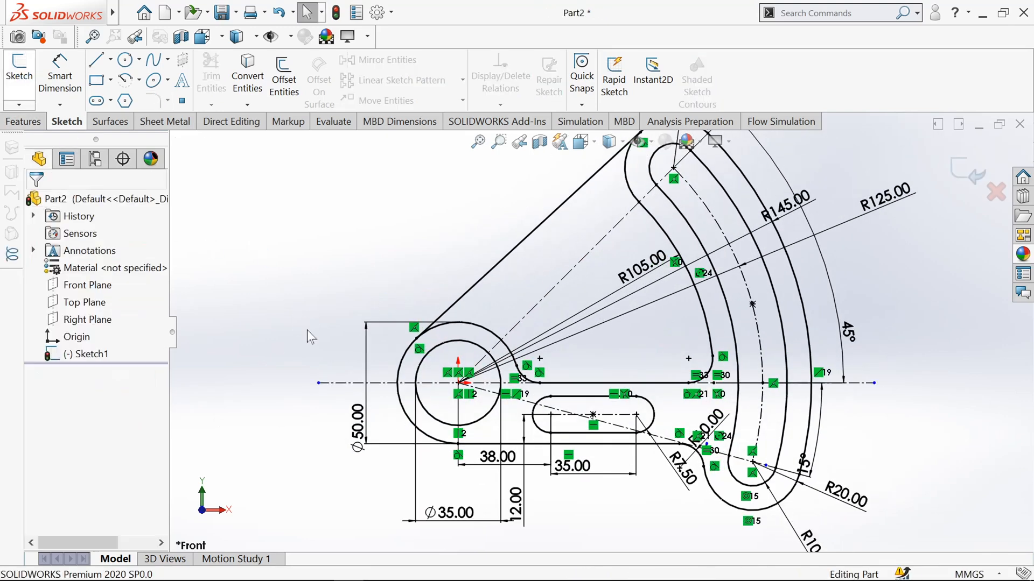
key(f)
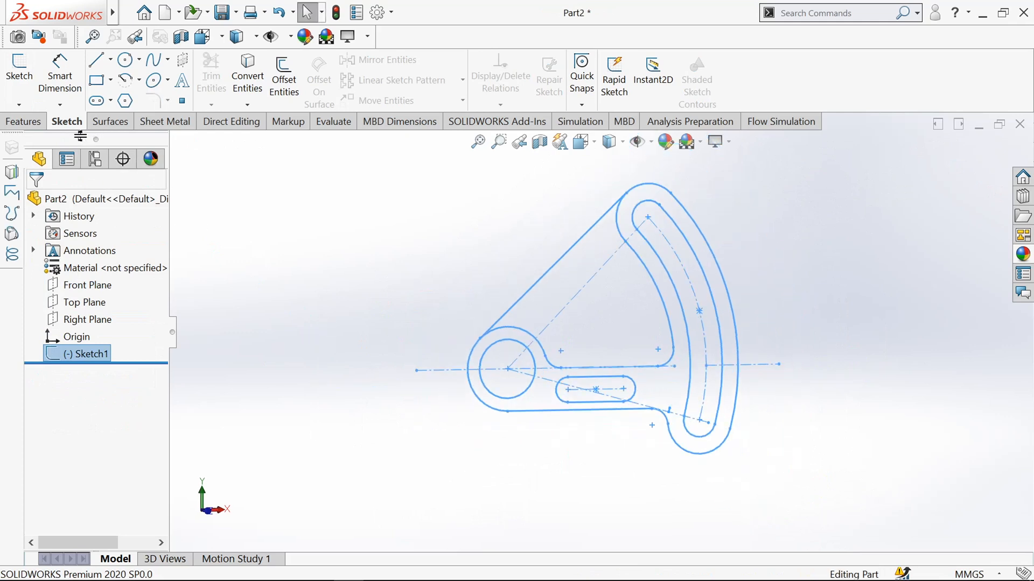
click(23, 122)
click(26, 80)
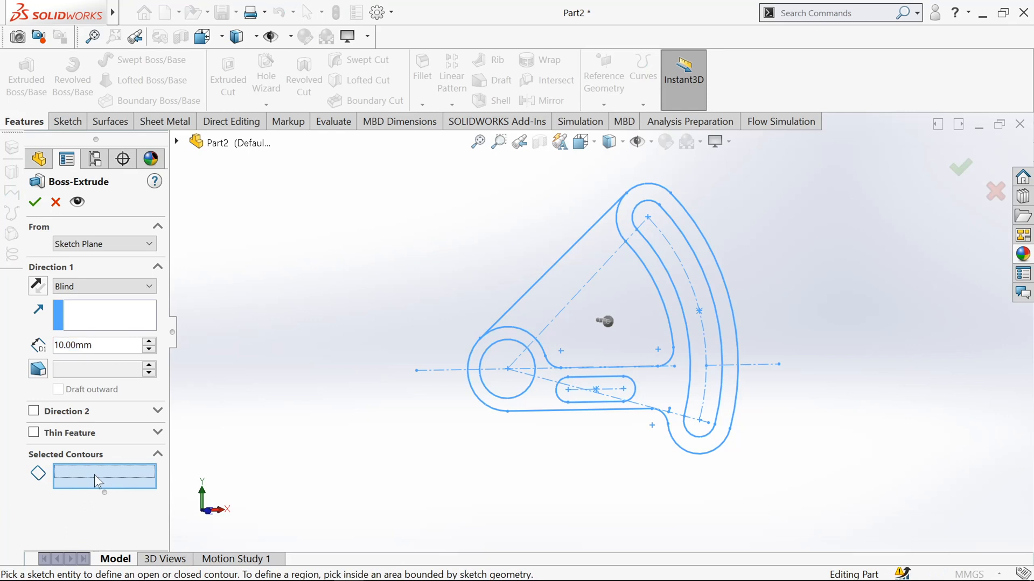
click(545, 403)
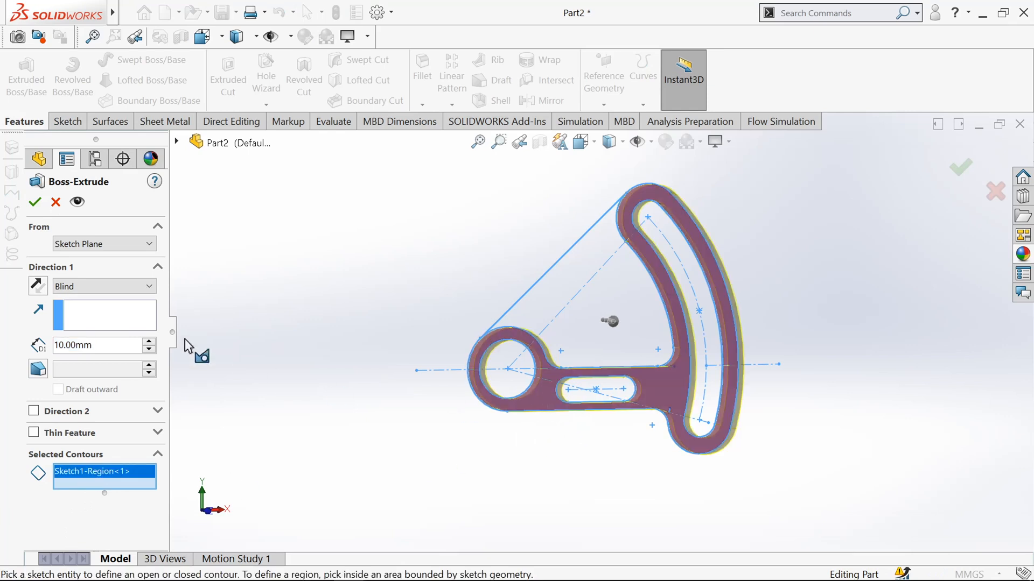
Step: Extrude the selected region 30 mm with the Mid Plane end condition
click(120, 288)
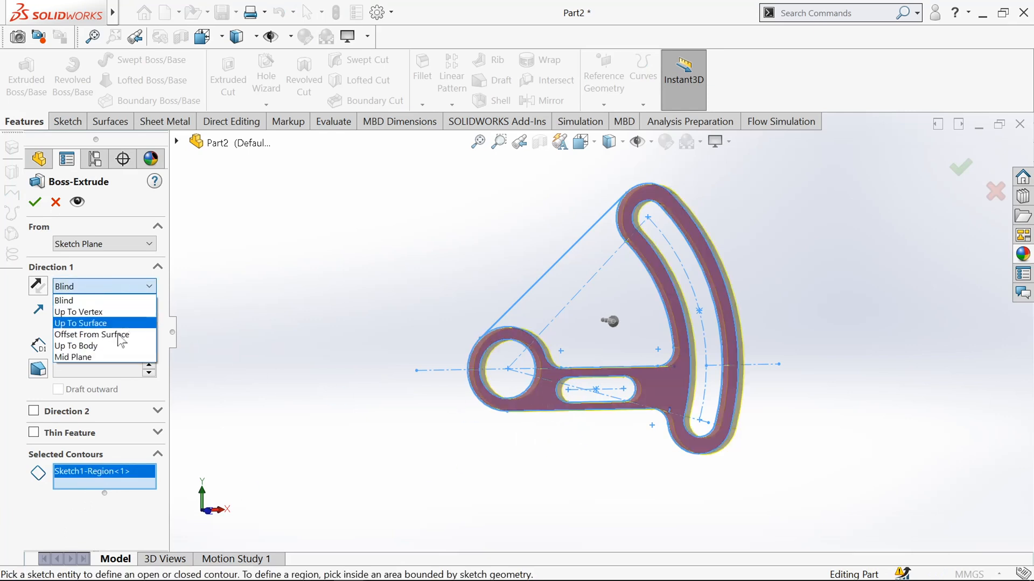
click(97, 358)
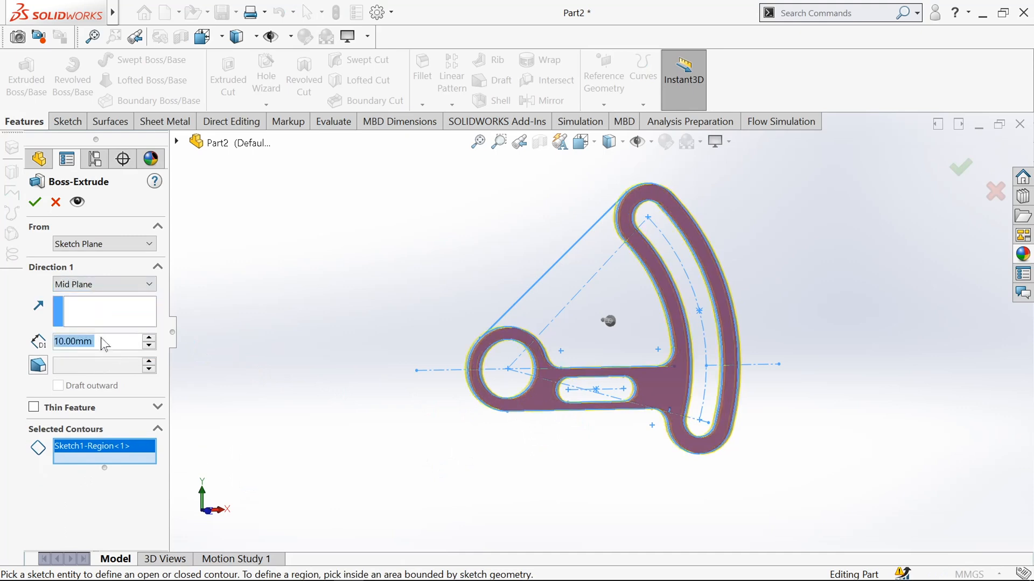
text(30)
key(Return)
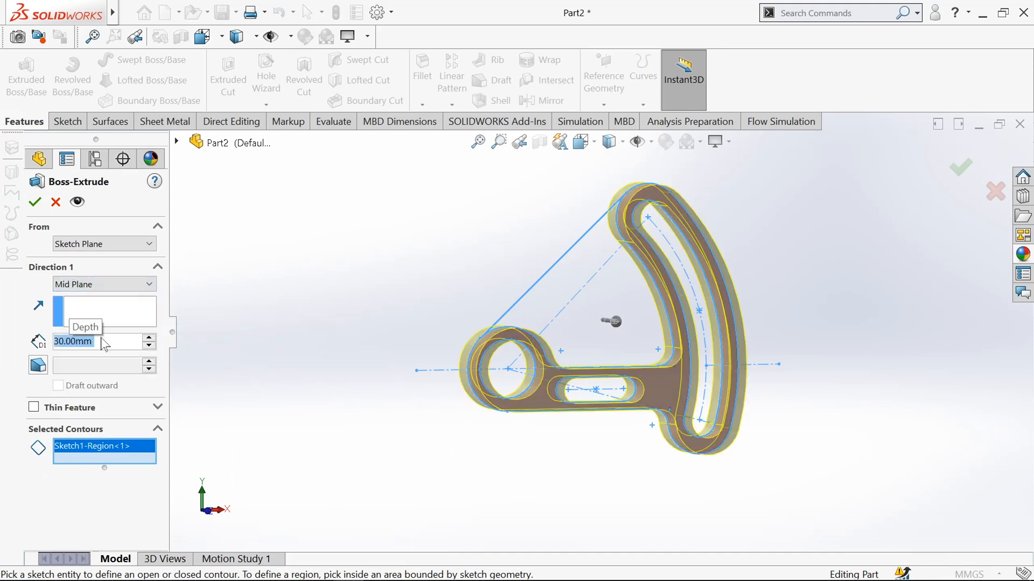
click(36, 203)
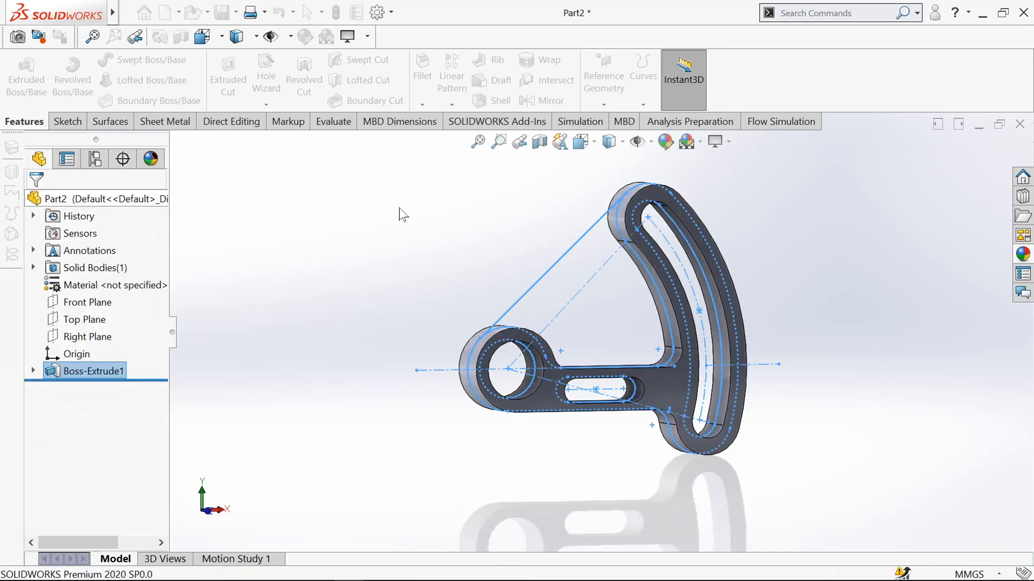
middle_drag(391, 252, 397, 295)
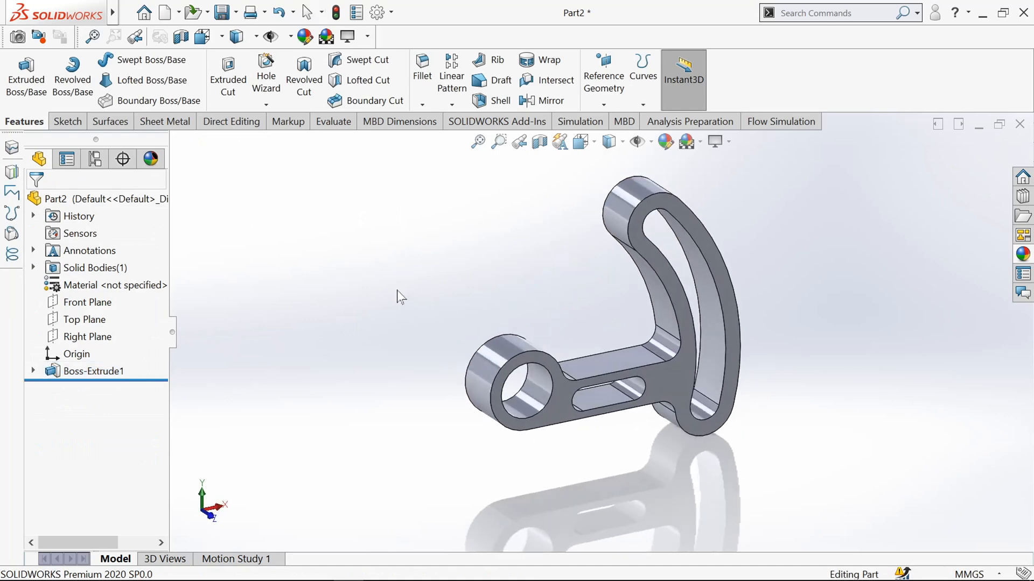
Step: Start an Extruded Boss/Base from the existing lever sketch, using only the triangular web region between the hole and the curved arm as contour
click(25, 95)
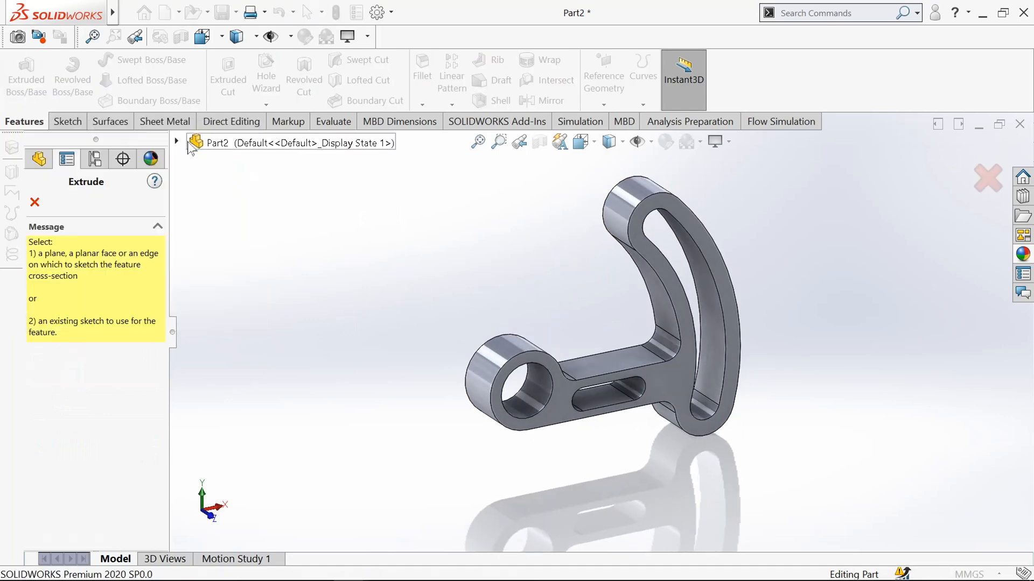
click(191, 146)
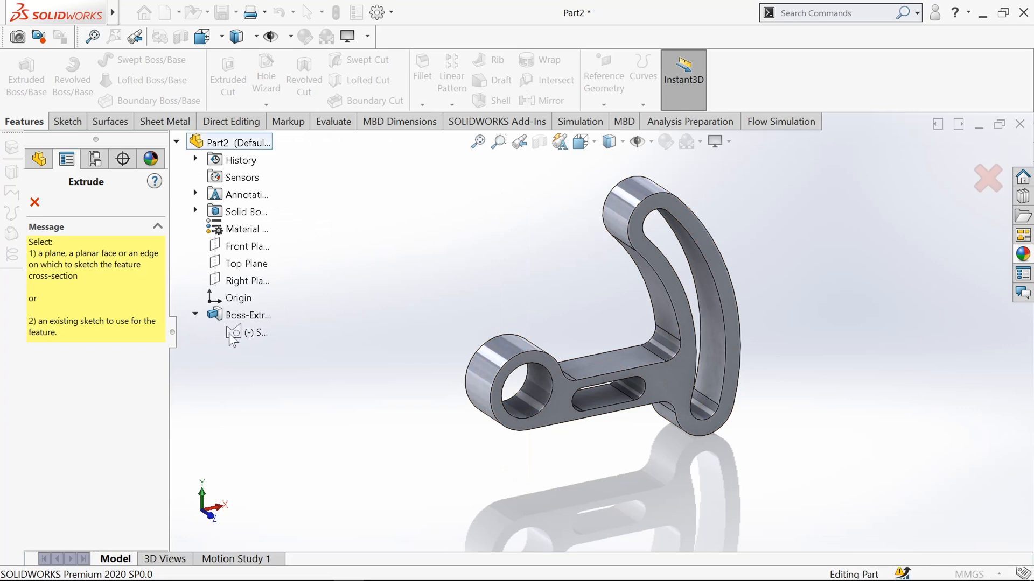
click(233, 333)
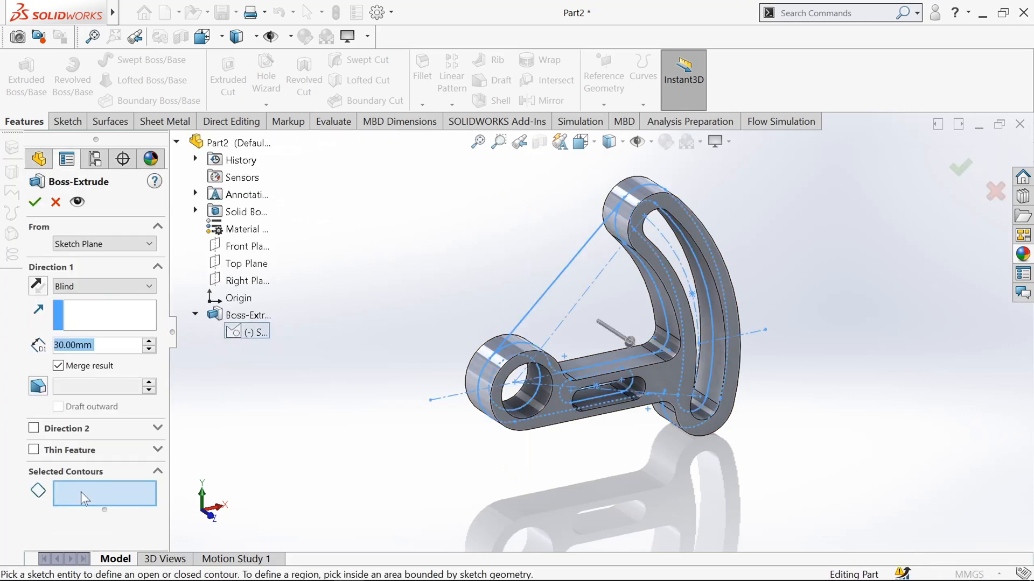
click(120, 496)
click(600, 312)
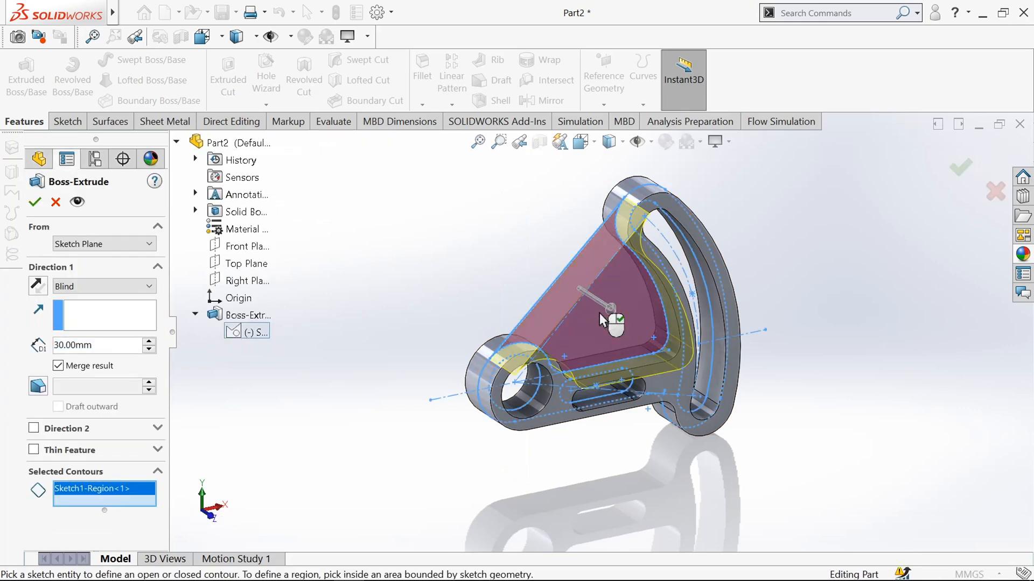
Step: Extrude the web region 10 mm with the Mid Plane end condition, merged with the lever body
click(95, 285)
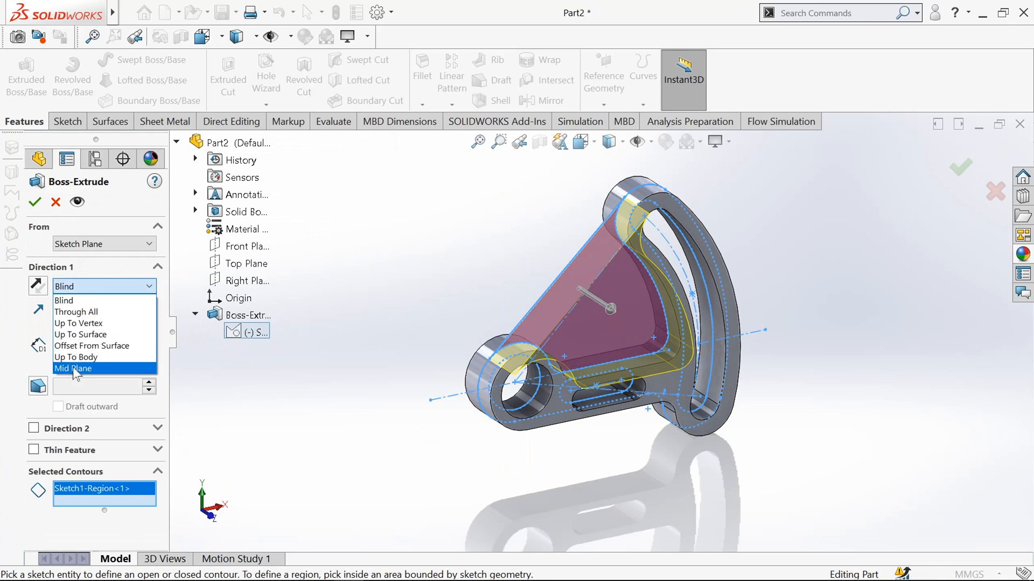
click(93, 364)
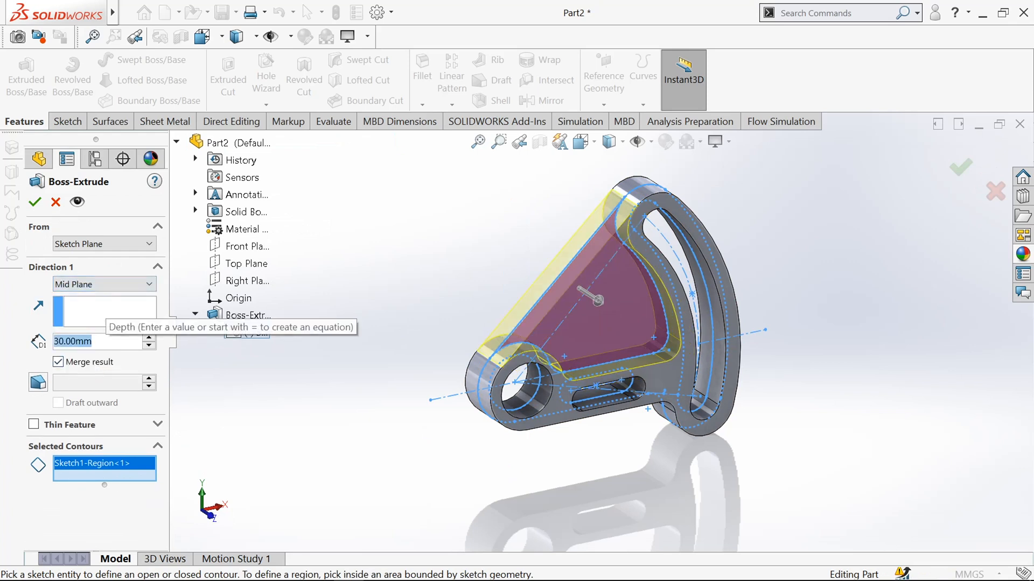
text(10)
key(Return)
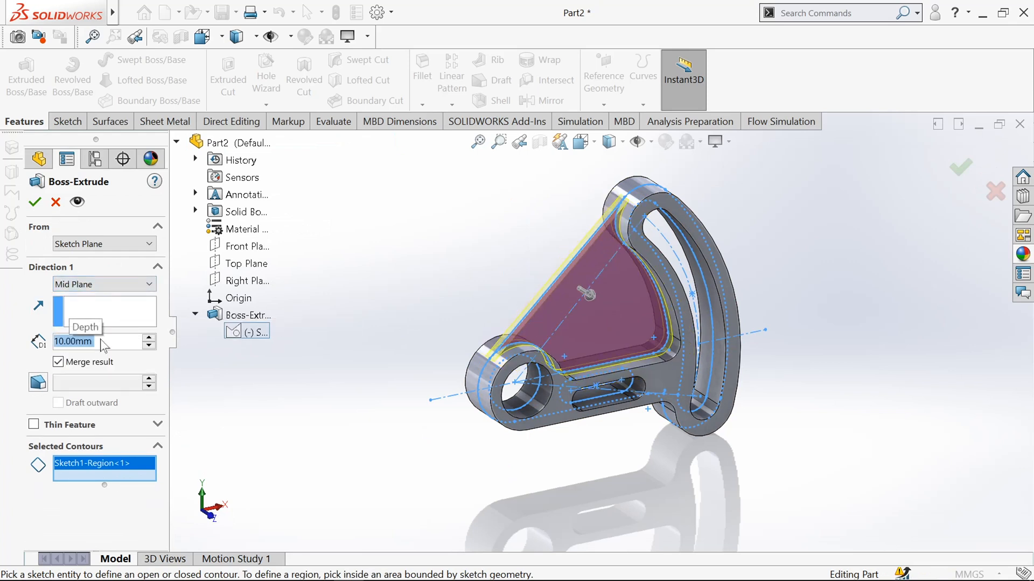
click(34, 203)
mouse_move(419, 304)
middle_down()
mouse_move(479, 325)
mouse_move(401, 305)
middle_up()
scroll(402, 305, up, 1)
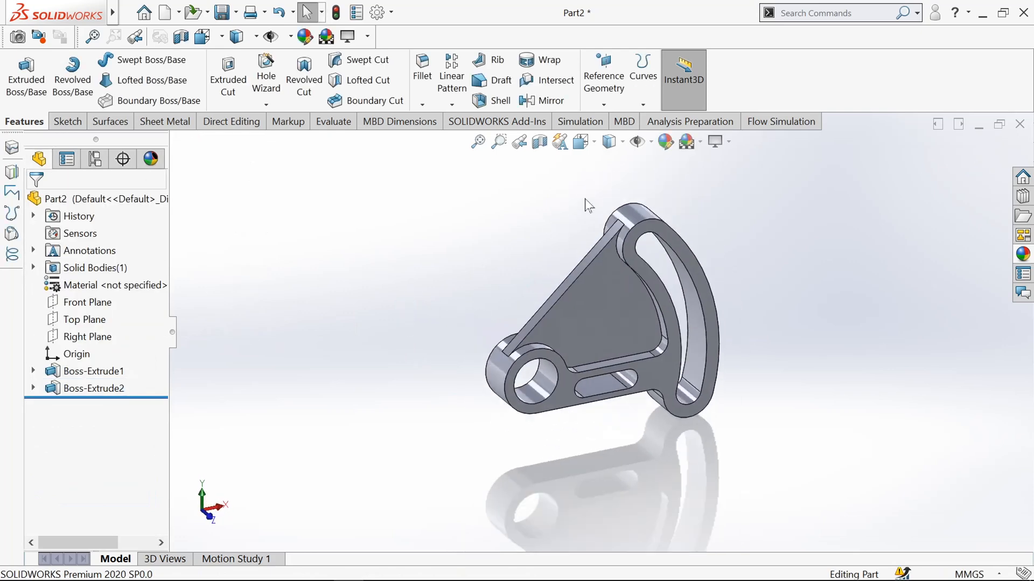
Step: Change the display style to shaded without edges and start editing the whole part's appearance
click(625, 147)
click(609, 186)
click(110, 203)
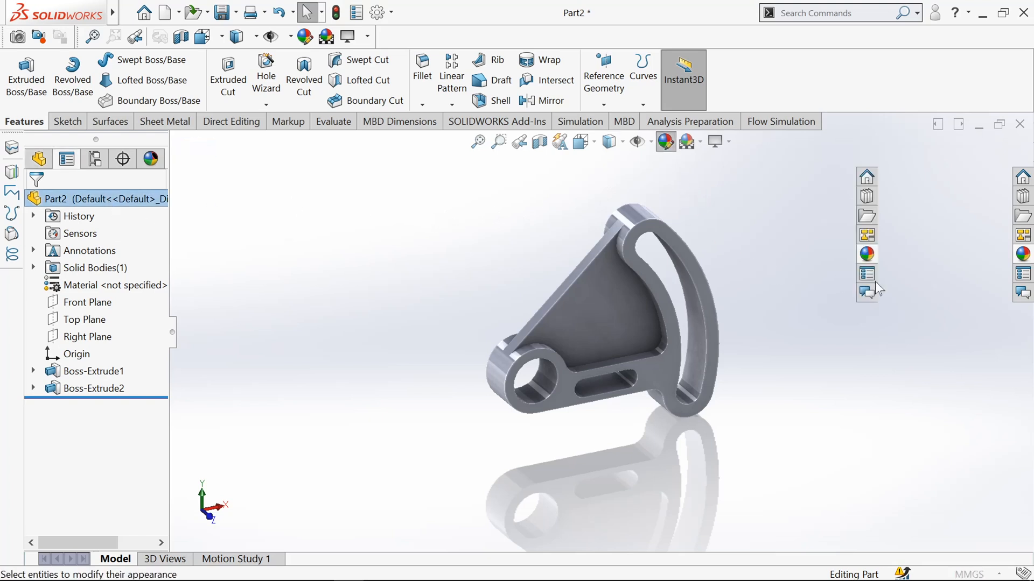
Step: Find the brass finishes among the metal appearances and try brushed brass and satin finish brass on the part
click(909, 201)
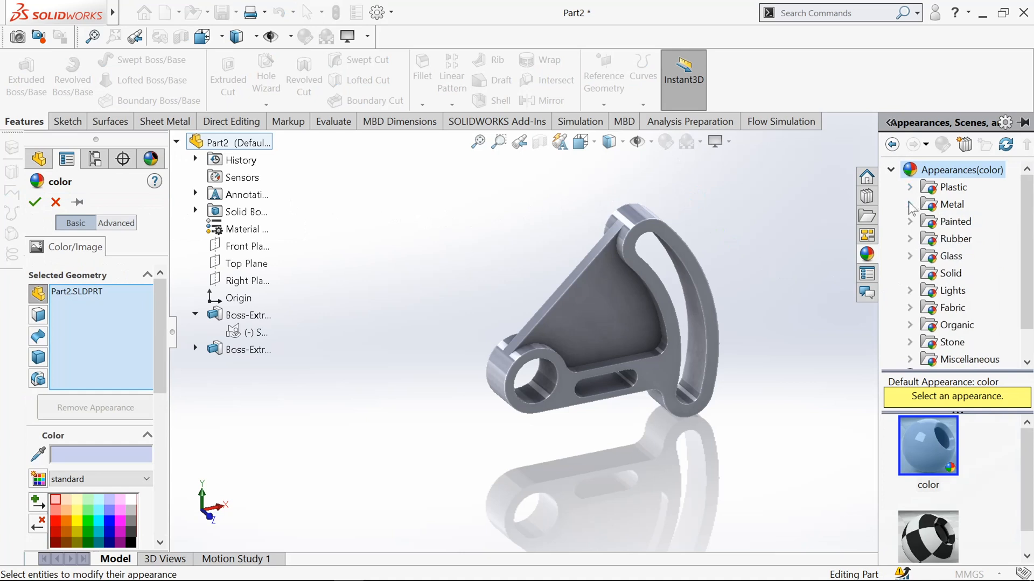
click(909, 203)
click(965, 258)
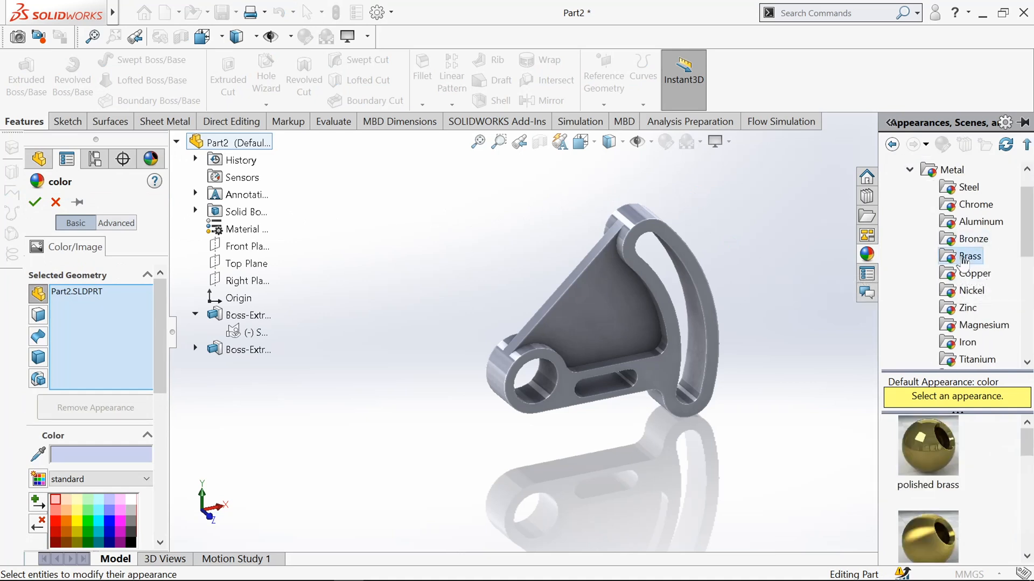
drag(1029, 438, 1029, 457)
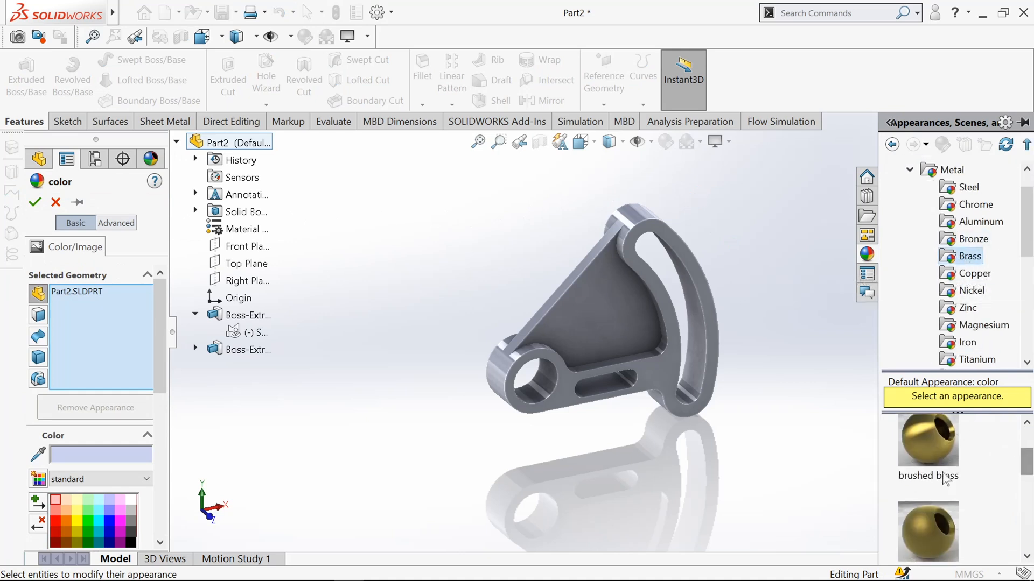
click(942, 458)
click(926, 539)
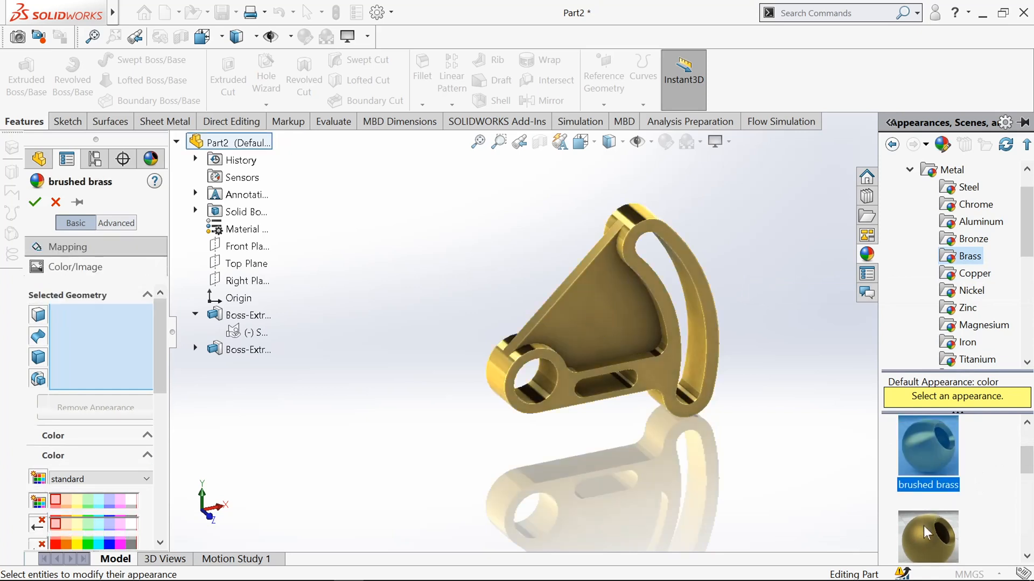
Step: Apply the matte brass appearance to the whole part and inspect the finished lever from other angles
scroll(927, 533, down, 3)
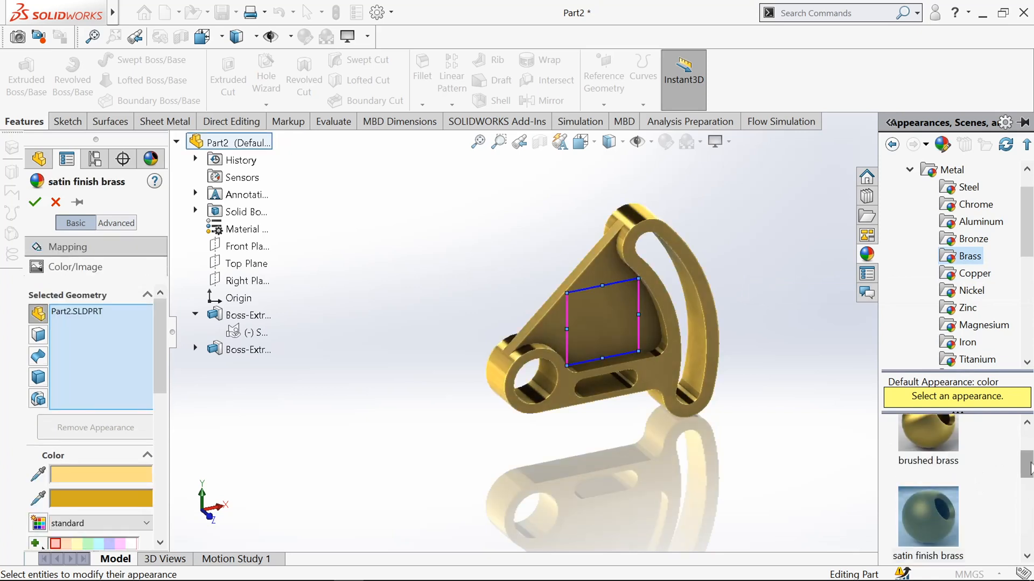
click(941, 490)
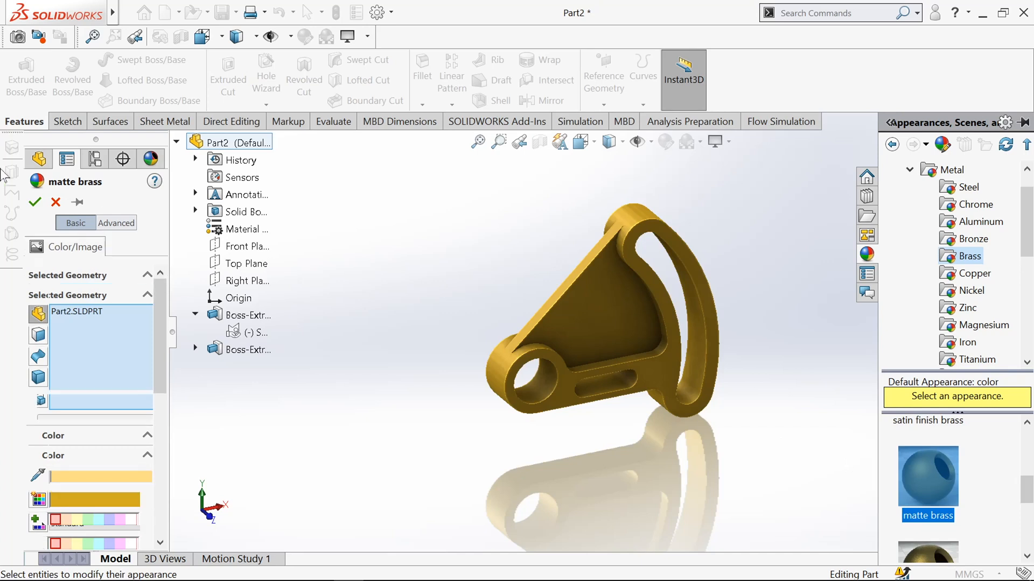
click(35, 202)
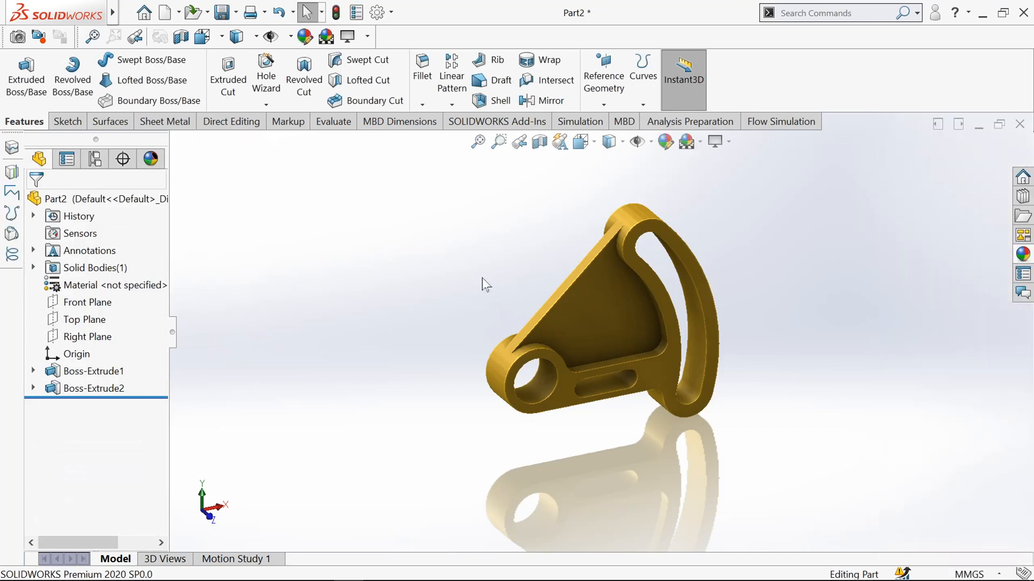
middle_drag(482, 278, 157, 253)
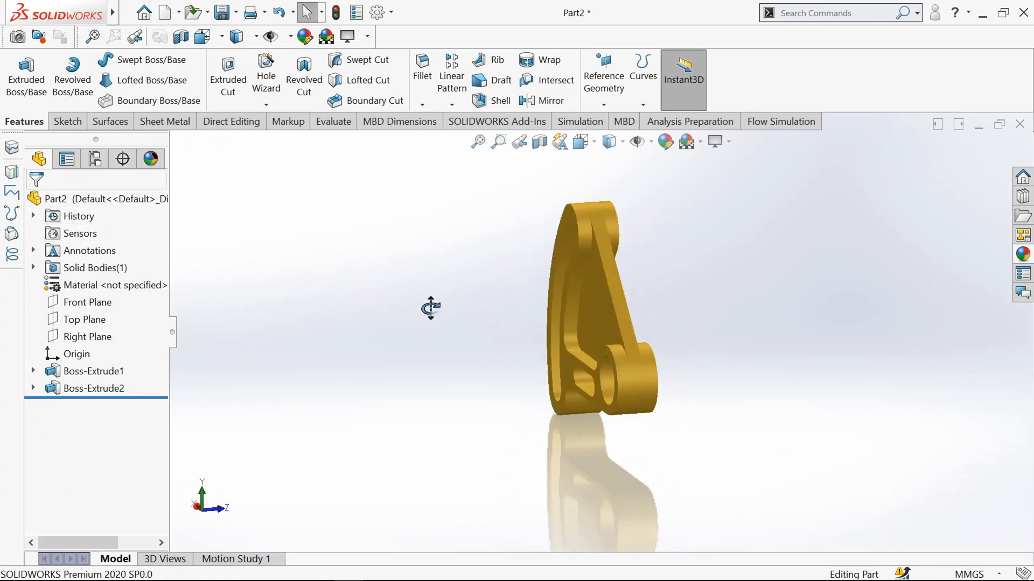